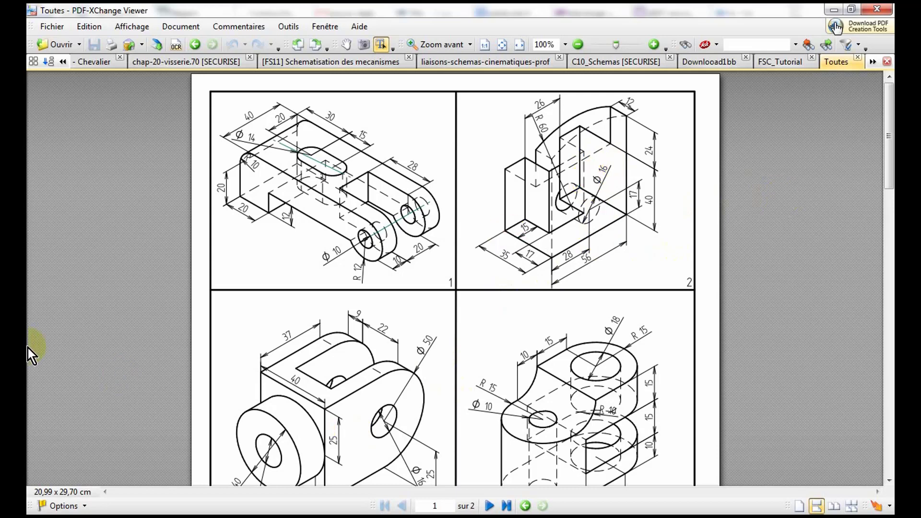
Switch to Solid Edge and create a new ISO synchronous part
mouse_move(27, 279)
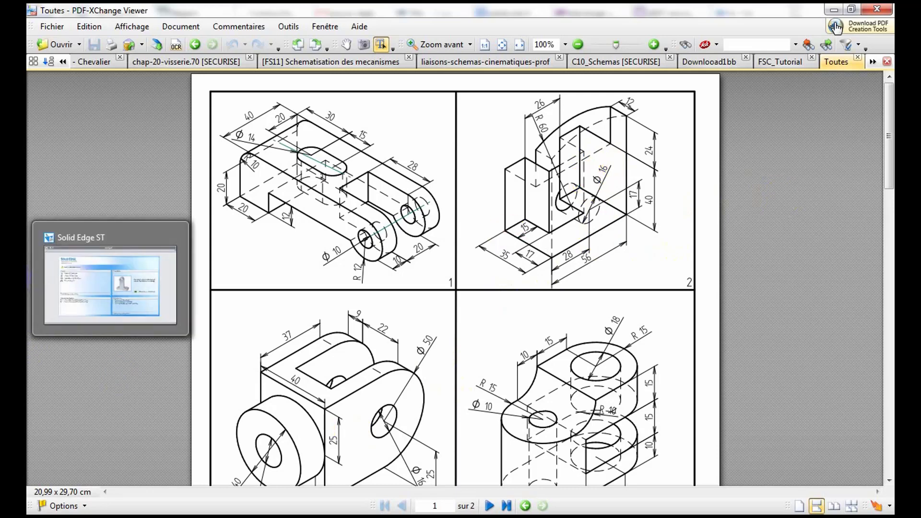
click(110, 284)
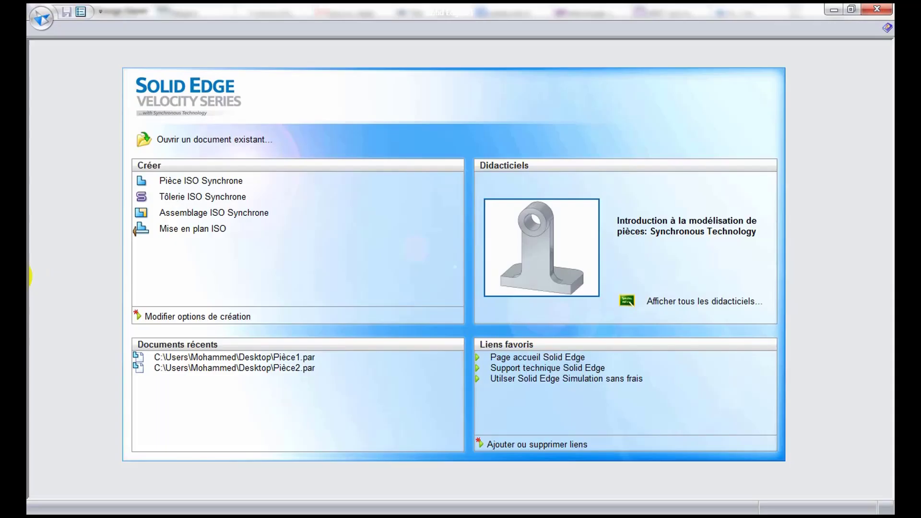
click(207, 182)
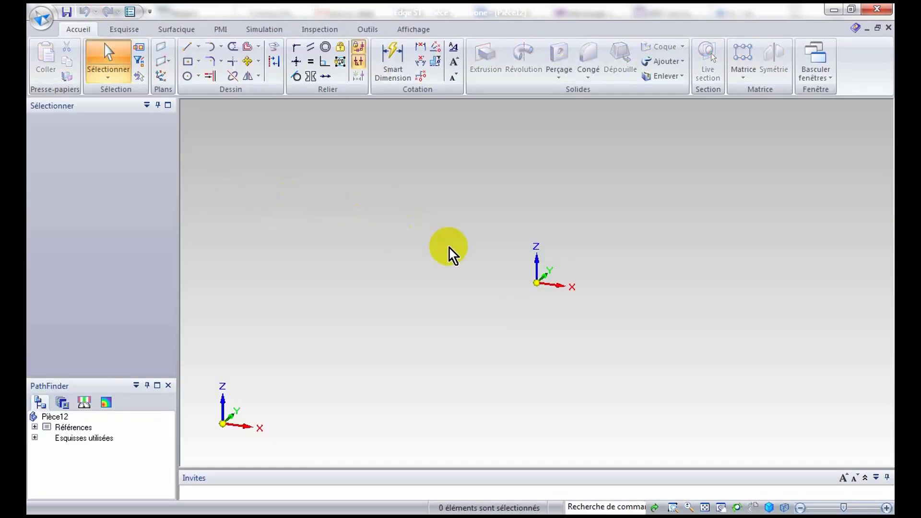
In the top view, sketch a two-point rectangle from the origin, 64 mm wide and 56 mm high, at angle 0°
key(ctrl+t)
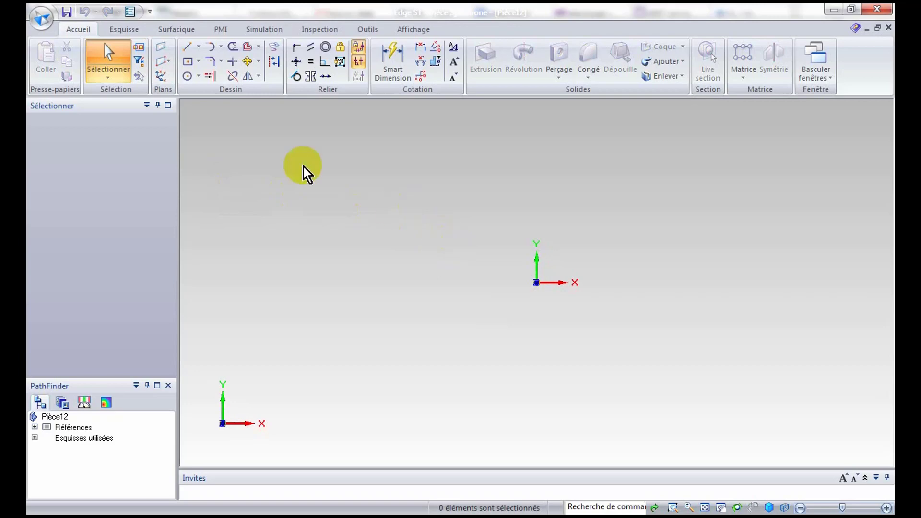
click(198, 61)
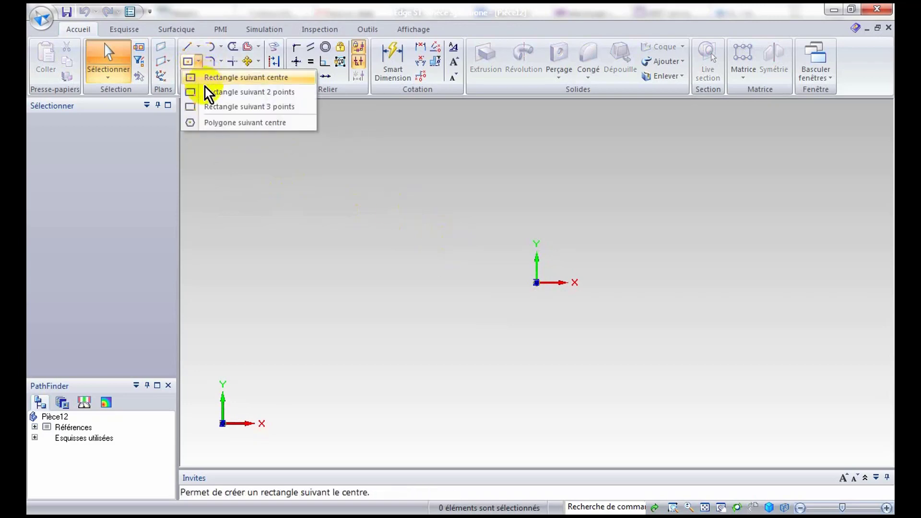
click(261, 92)
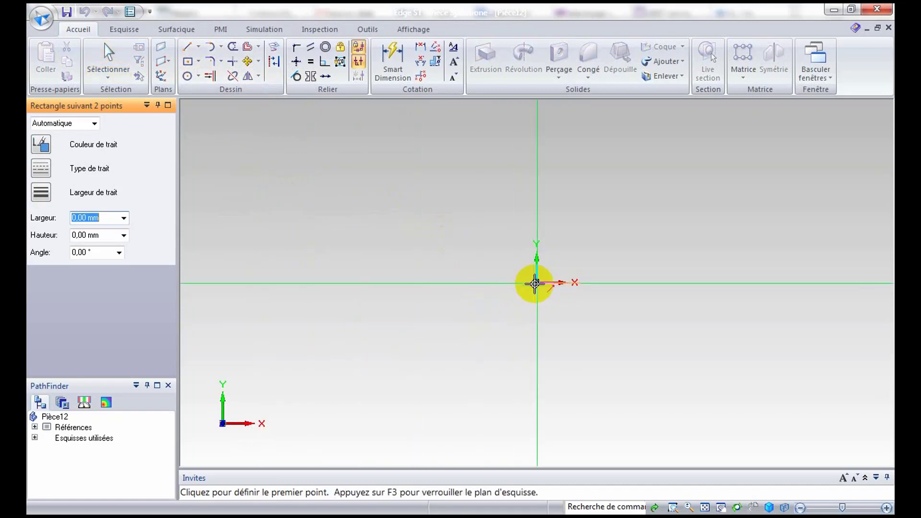
click(537, 282)
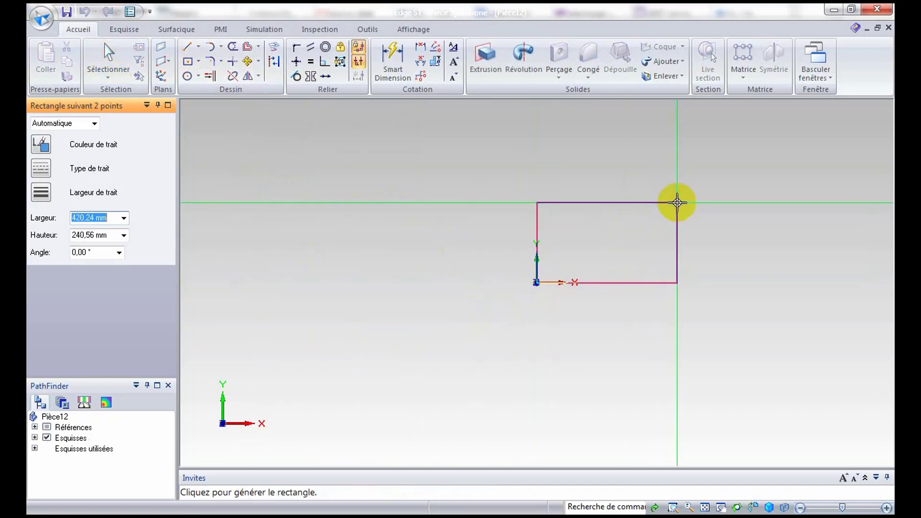
text(64)
key(Tab)
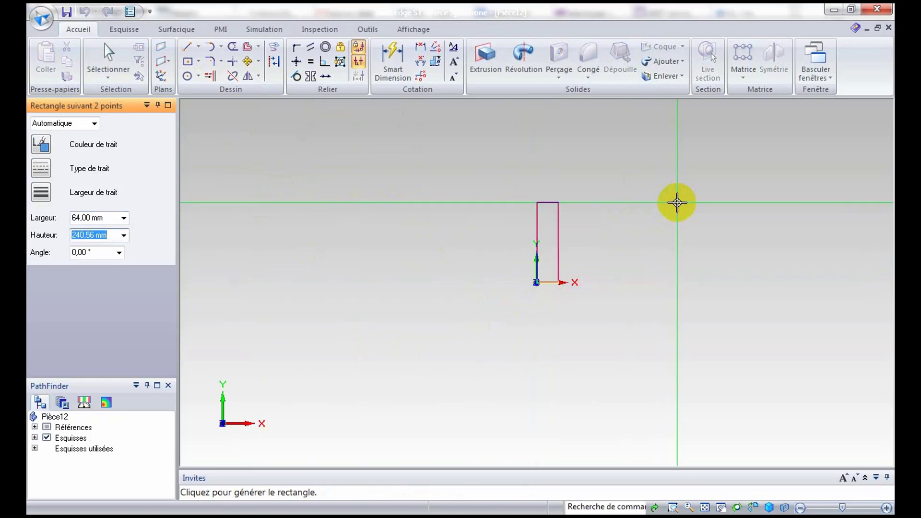
text(56)
key(Tab)
text(0)
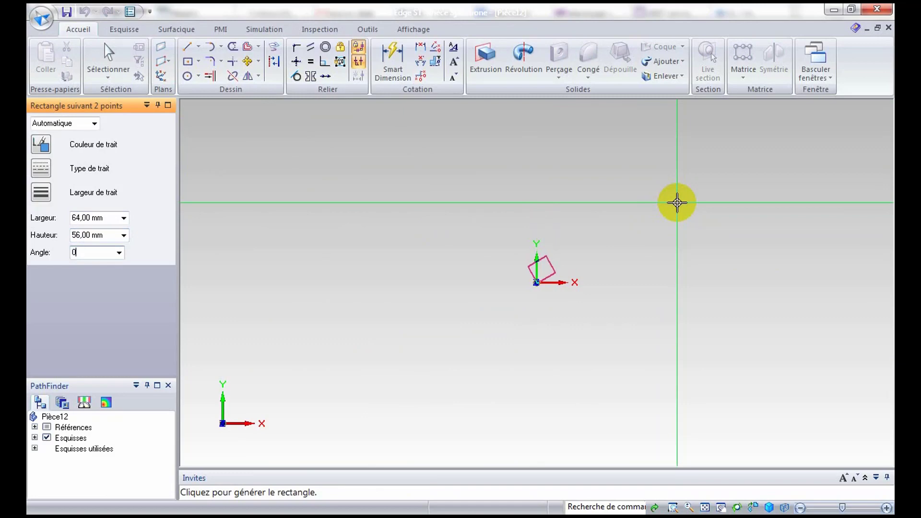
key(Return)
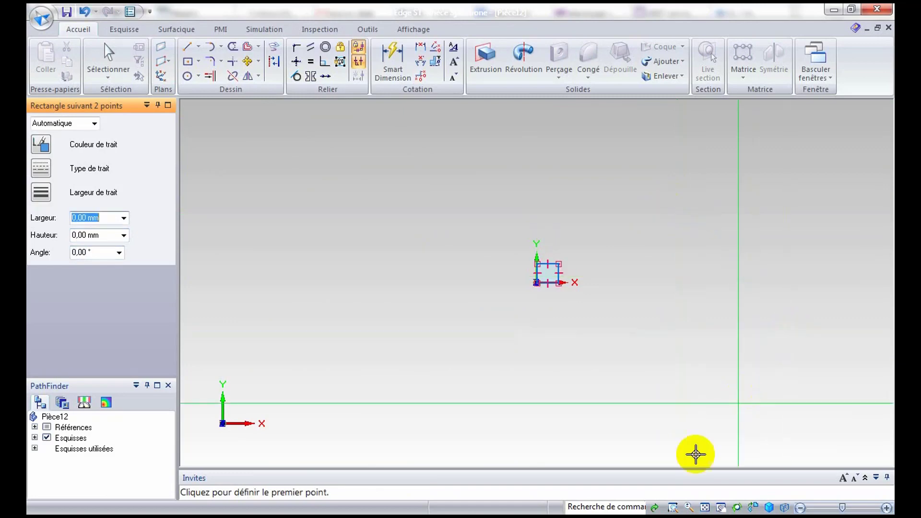
click(703, 507)
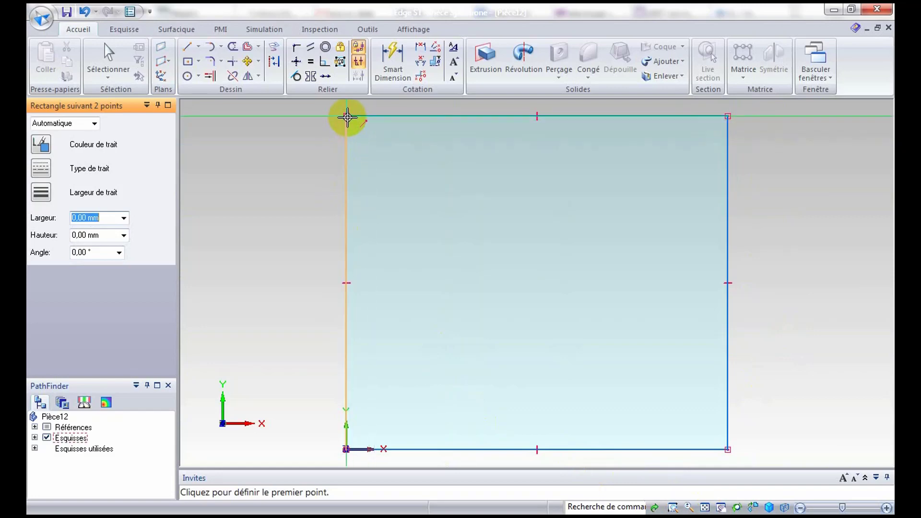
Sketch two small rectangles, each about 28 mm by 13 mm, in the large rectangle's upper-left and lower-left corners
click(348, 116)
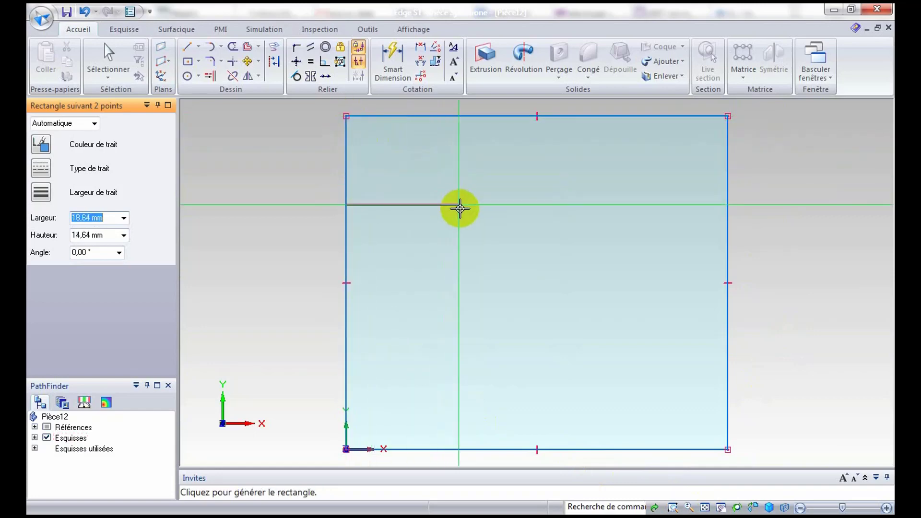
click(511, 195)
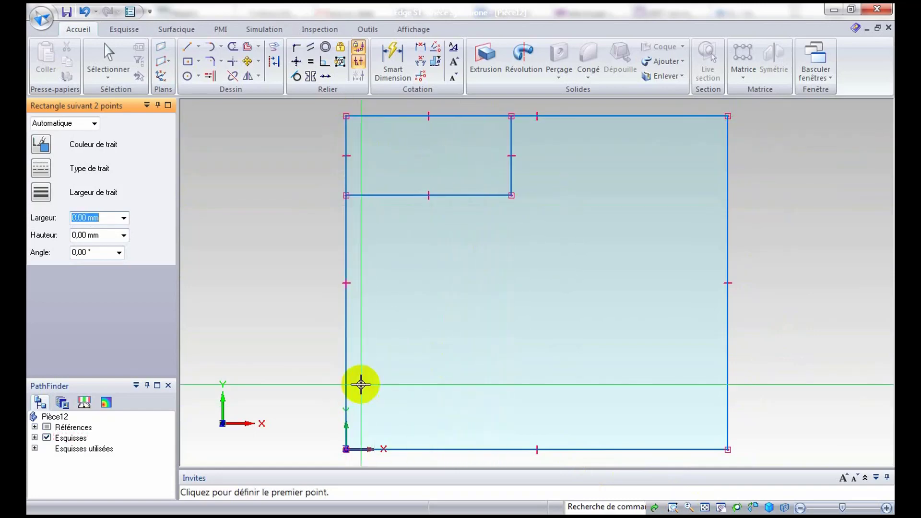
click(348, 449)
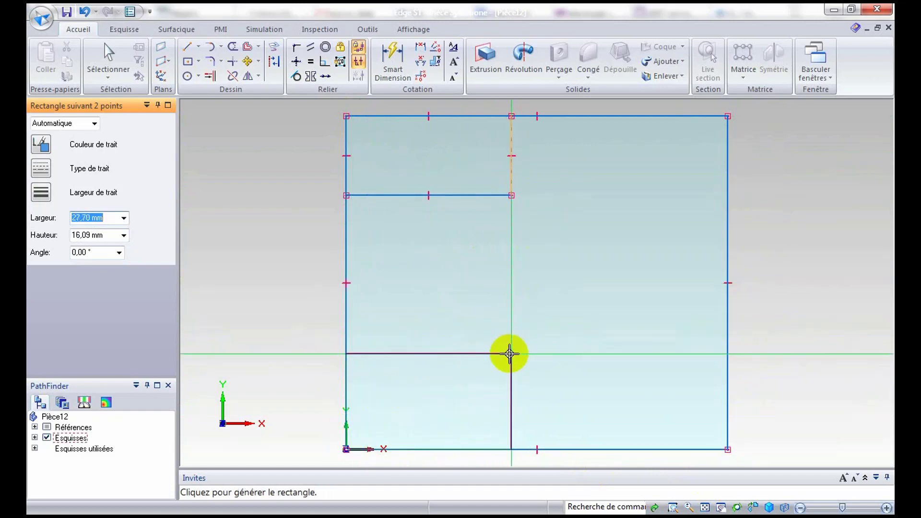
click(510, 370)
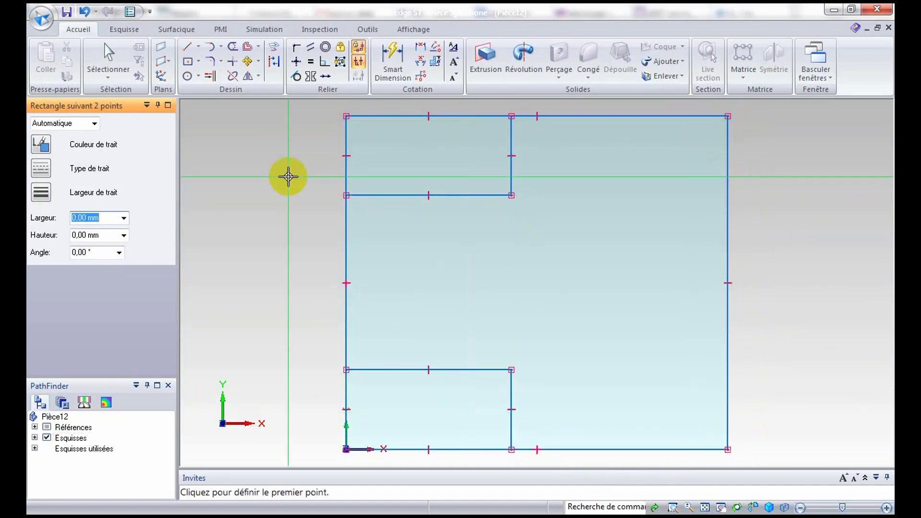
Draw a three-point arc of radius 60 mm between the large rectangle's two right-hand corners, bulging outward
click(220, 47)
click(221, 47)
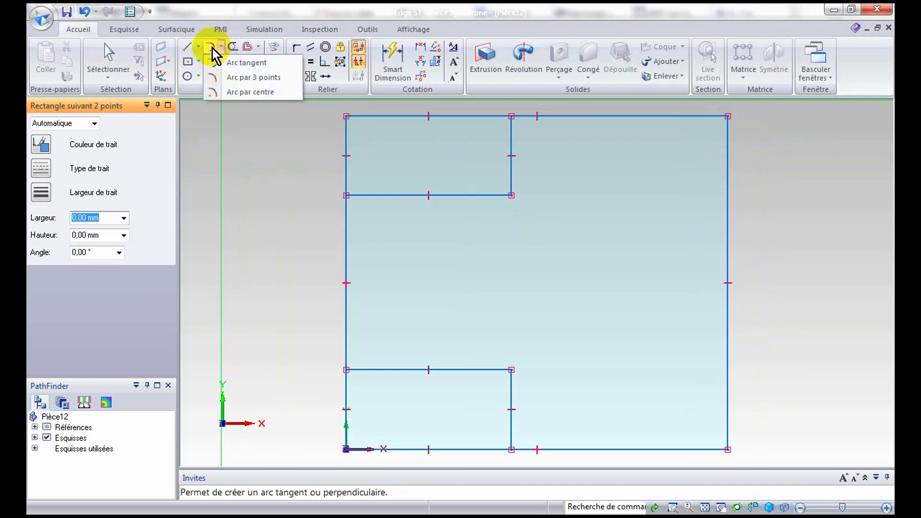
click(249, 77)
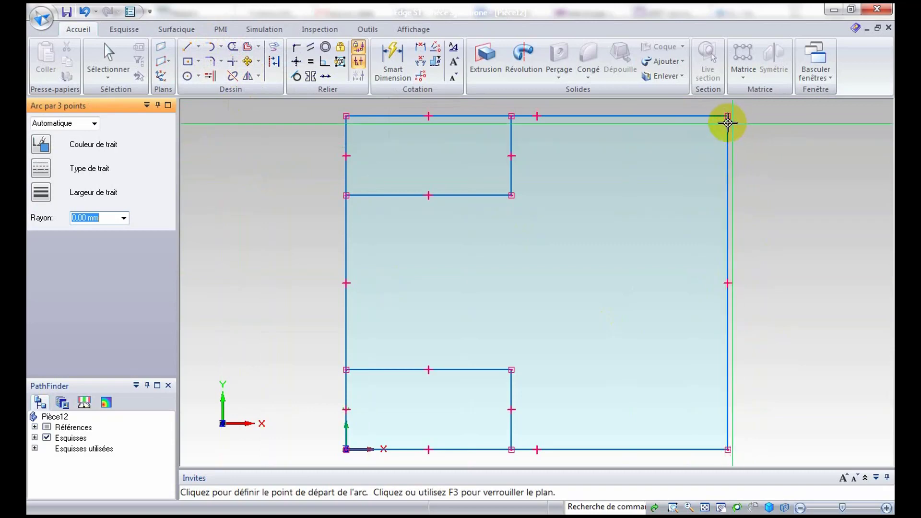
click(729, 116)
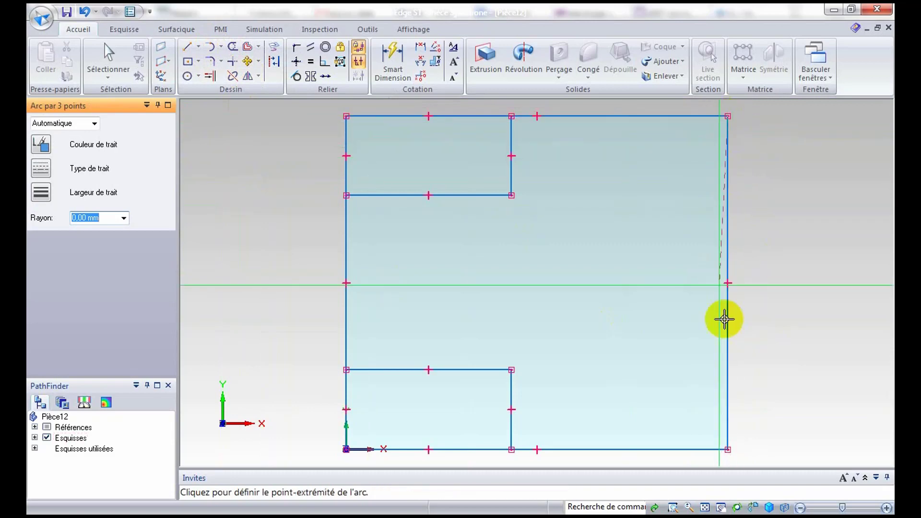
click(729, 449)
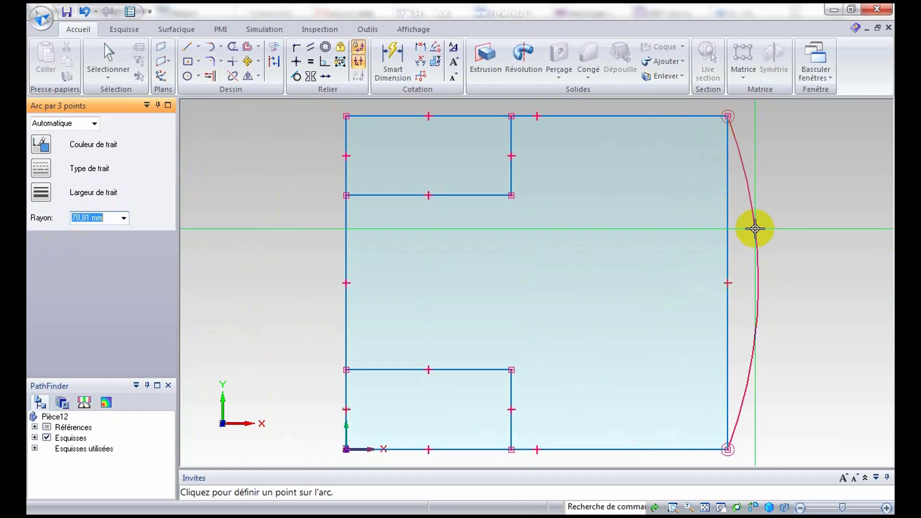
text(60)
key(Return)
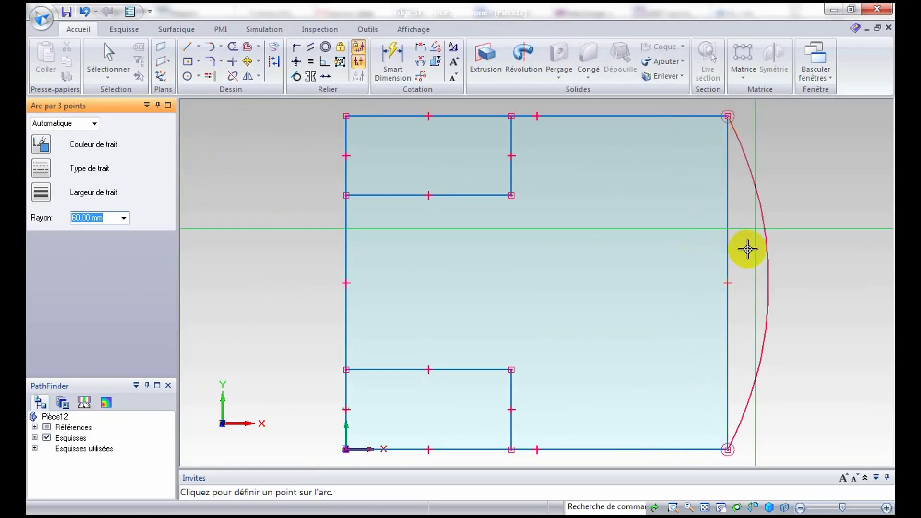
click(748, 249)
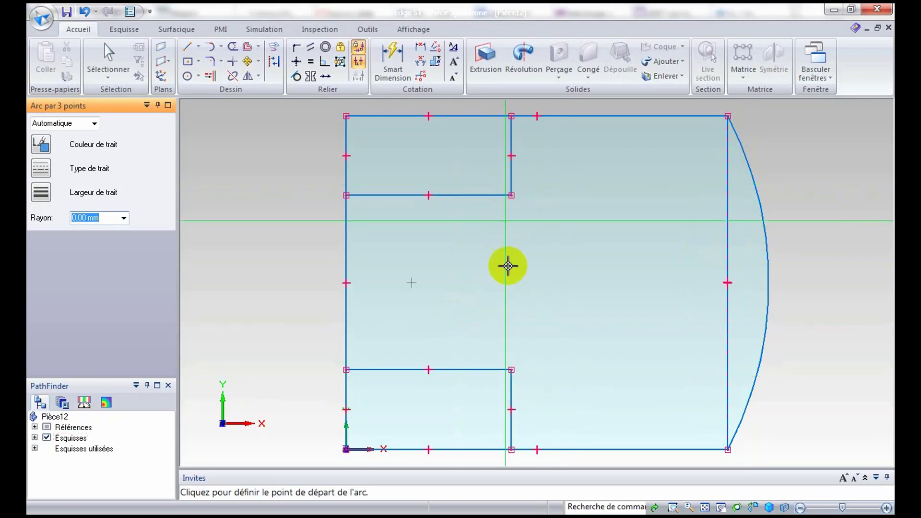
Extend the upper small rectangle's right side down to the lower one, and trim away the straight edge spanning the arc's ends
click(209, 78)
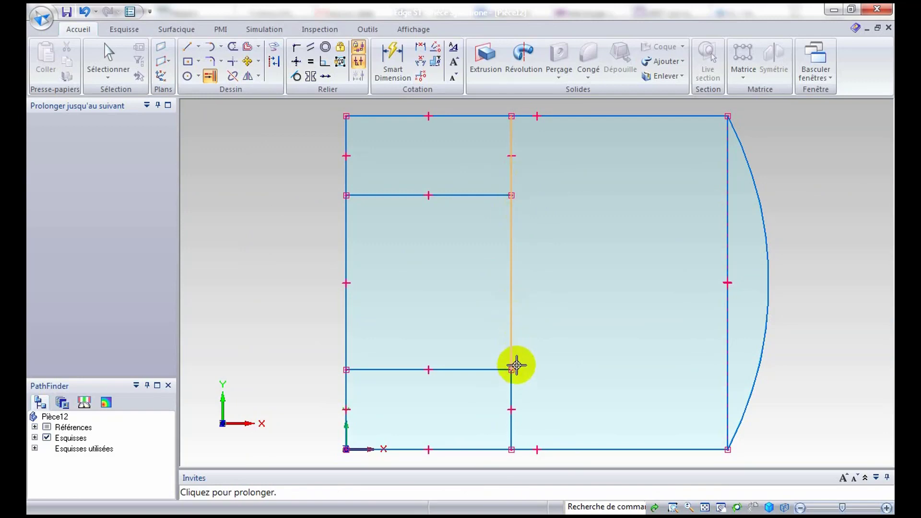
click(509, 175)
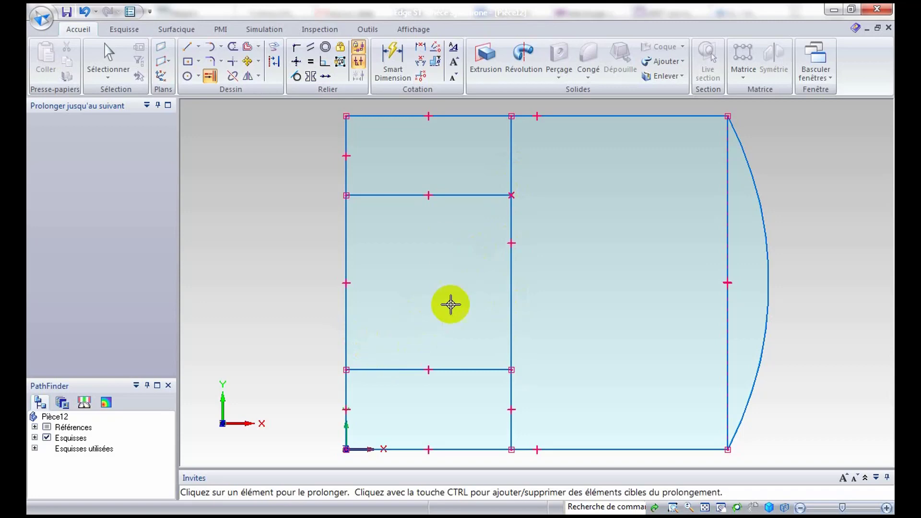
click(232, 47)
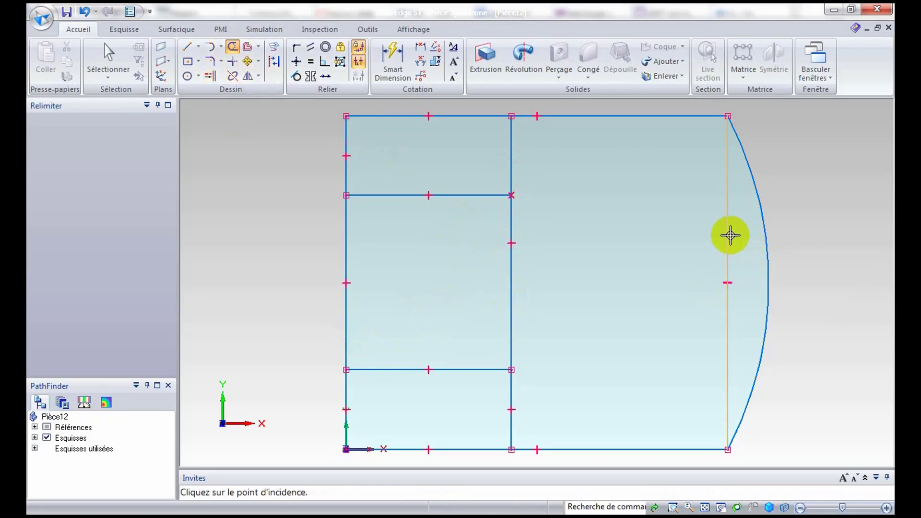
click(729, 235)
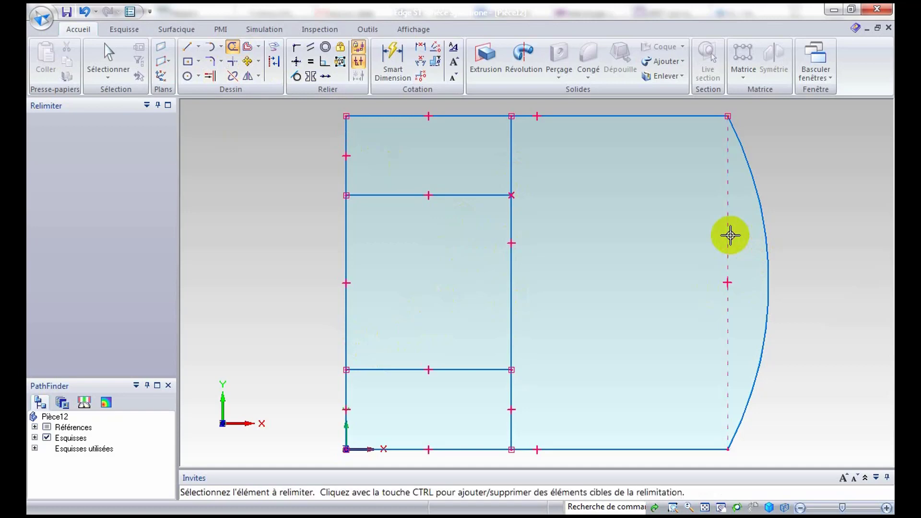
Sketch a circle about 9 mm in diameter between the small rectangles, its centre aligned with the left edge's midpoint
click(190, 76)
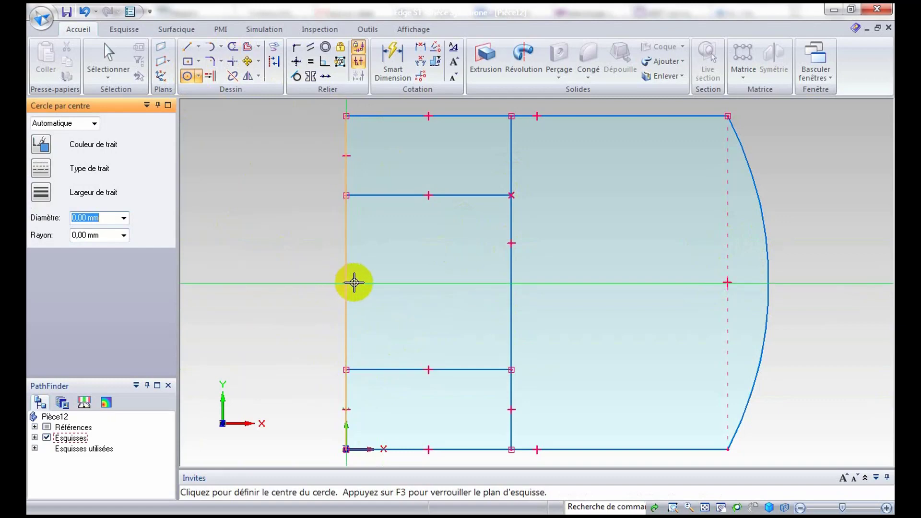
click(424, 283)
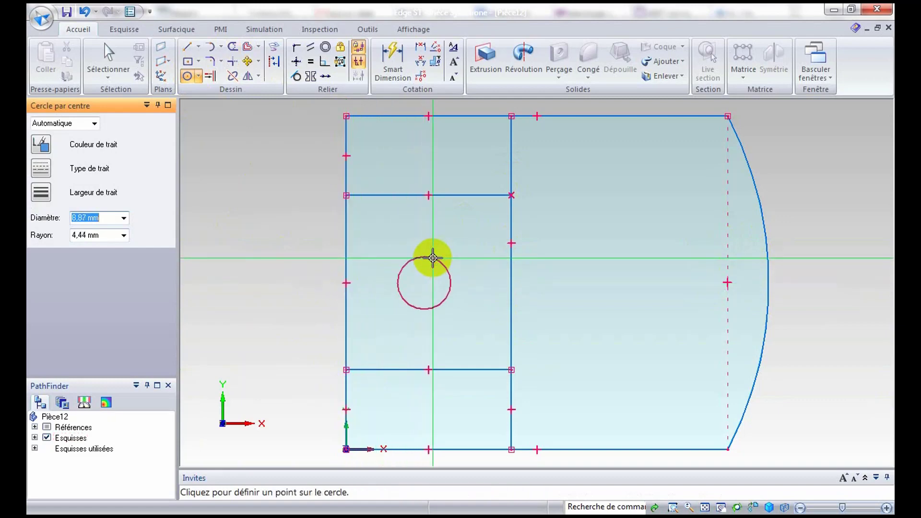
click(425, 257)
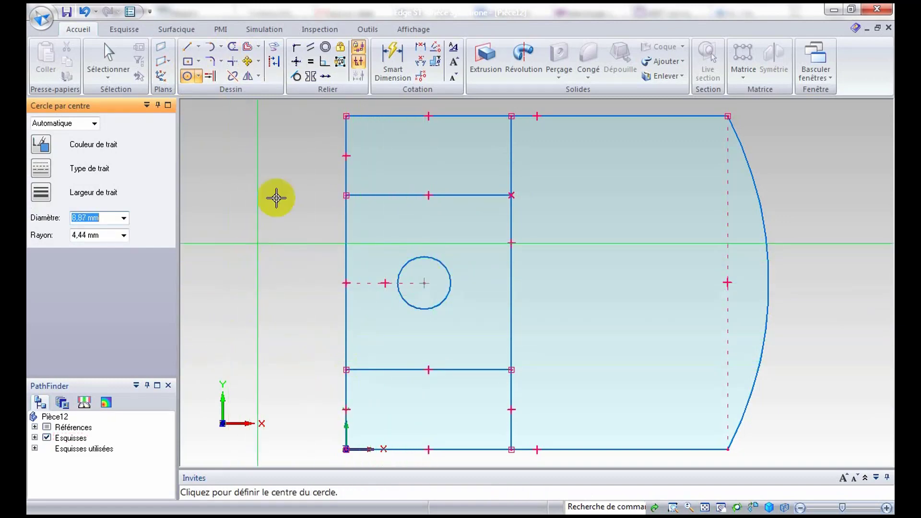
Dimension the lower small rectangle's width along the bottom edge and set it to 40 mm
click(380, 76)
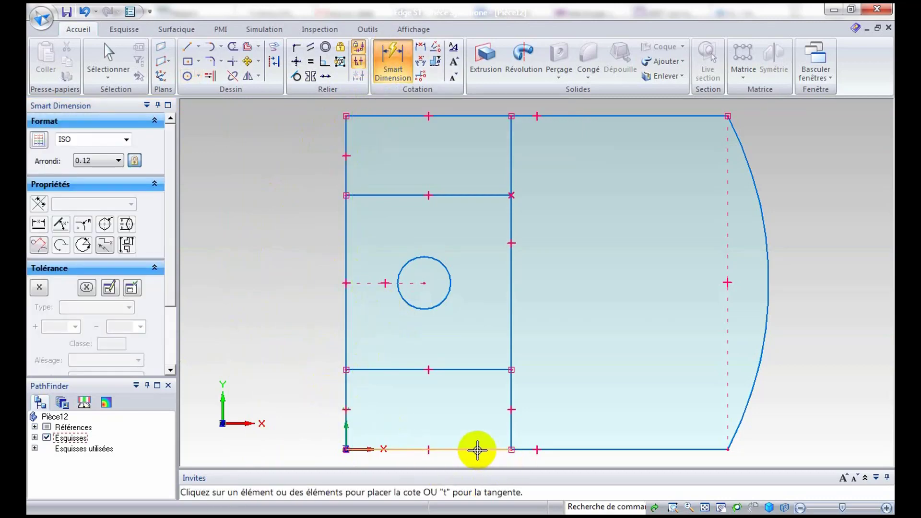
click(477, 450)
click(474, 462)
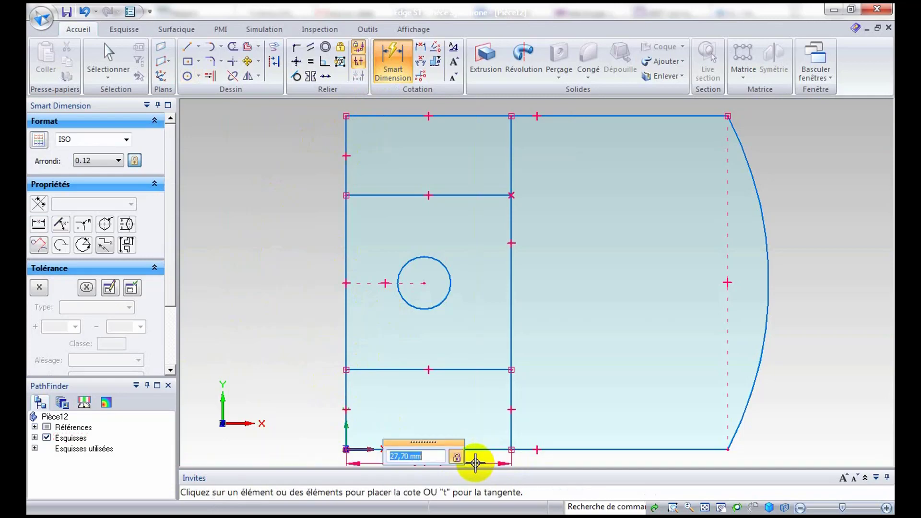
text(40)
key(Return)
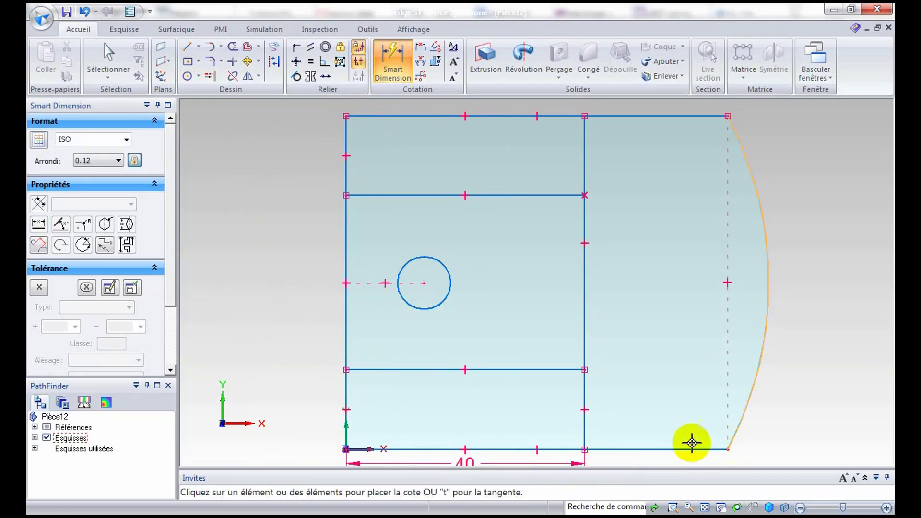
Dimension the horizontal distance from the small rectangles' right side to the arc's lower endpoint, placed beside the 40 mm dimension
click(584, 425)
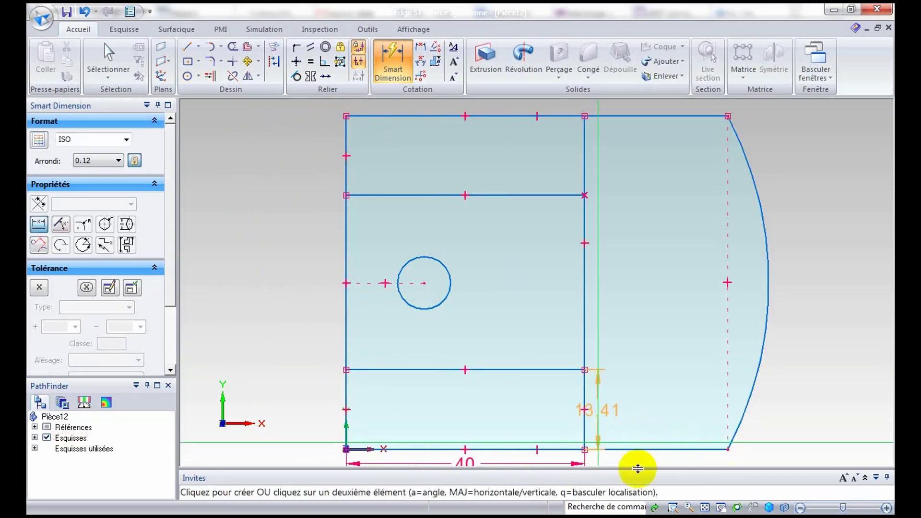
click(727, 449)
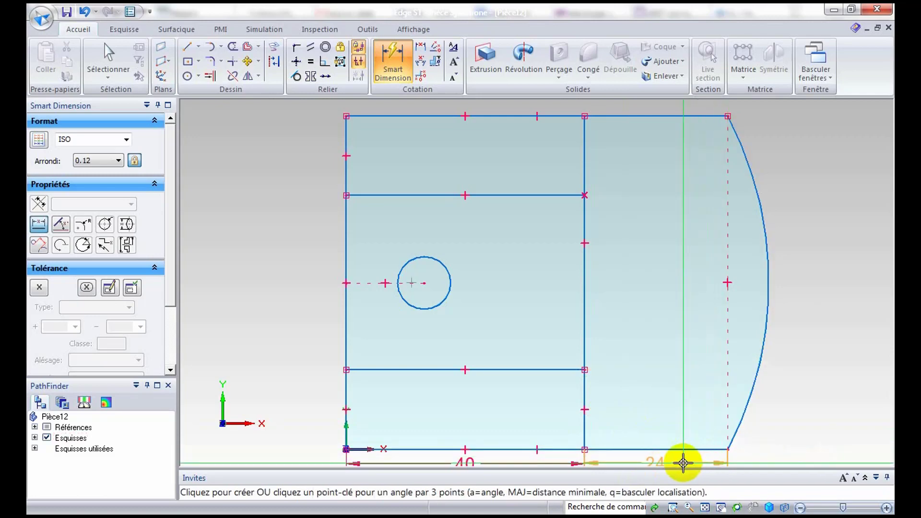
click(683, 463)
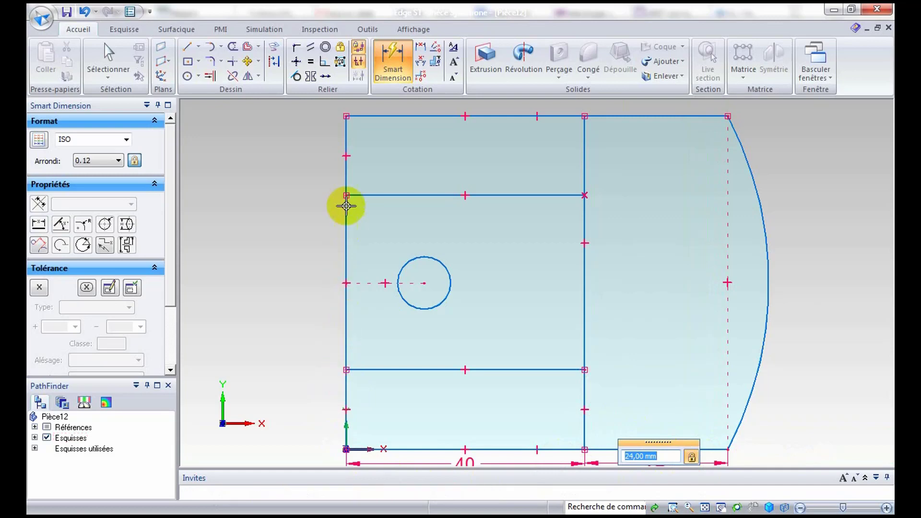
Dimension the upper small rectangle's height along the left edge and set it to 15 mm
click(341, 174)
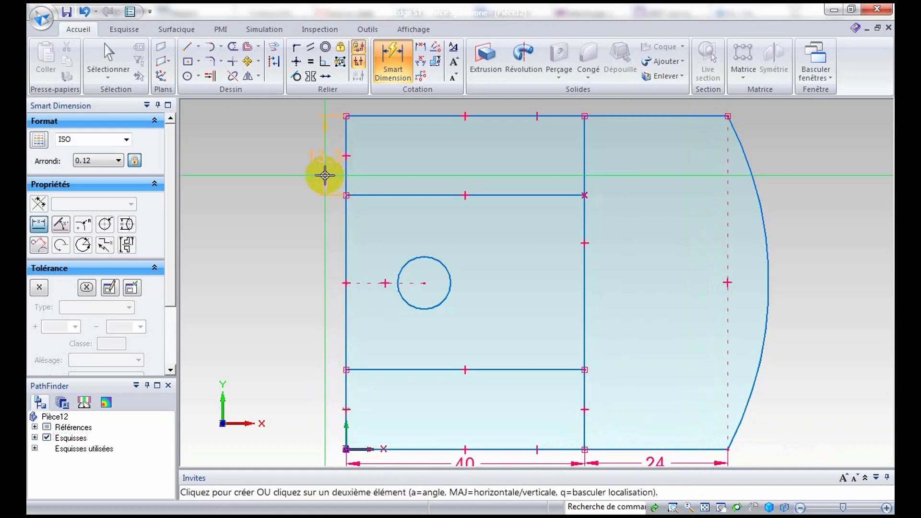
click(324, 173)
text(15)
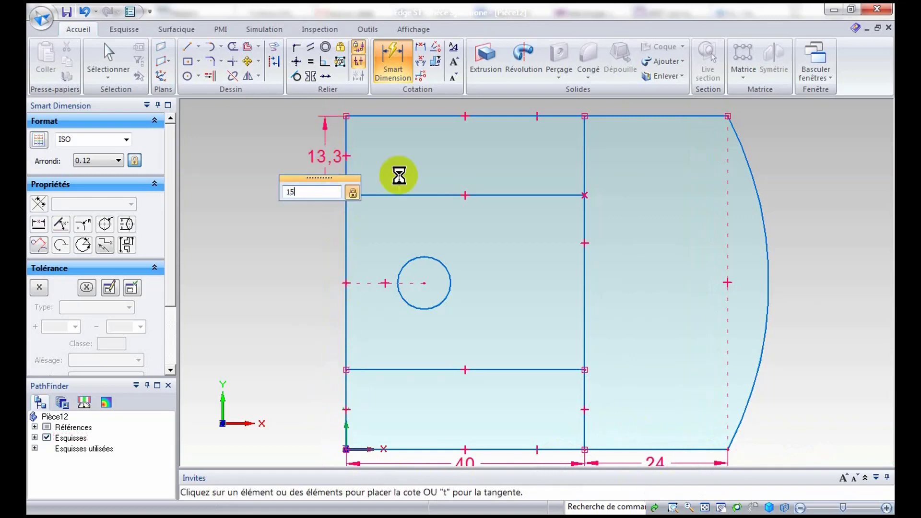
key(Return)
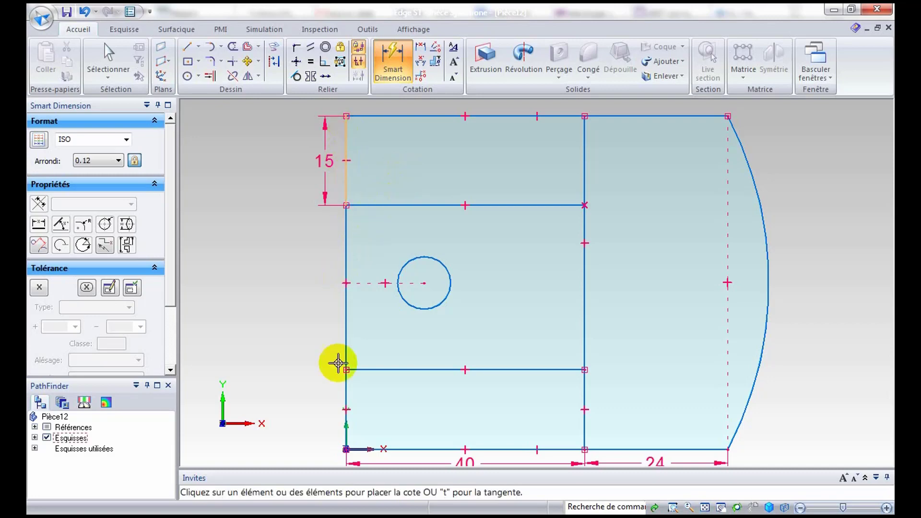
Dimension the profile's overall height between its top and bottom edges, placed outside the 15 mm dimension
click(345, 391)
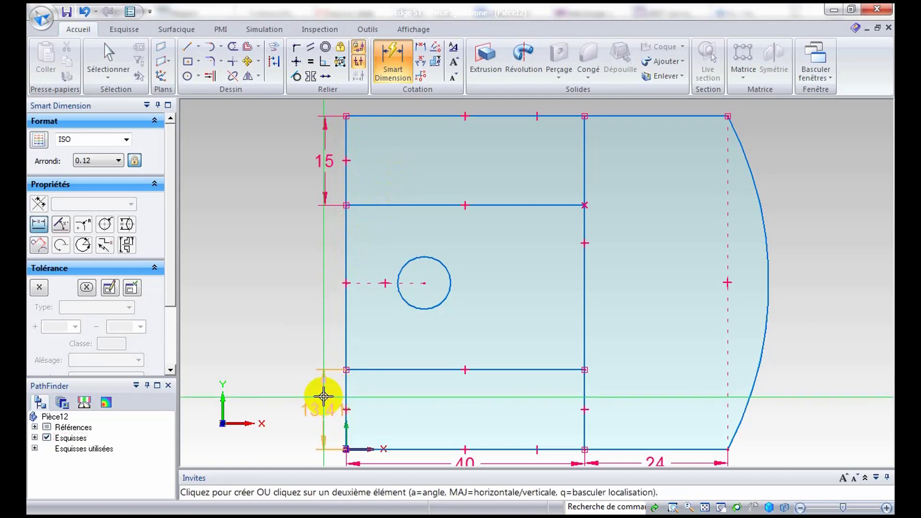
right_click(324, 396)
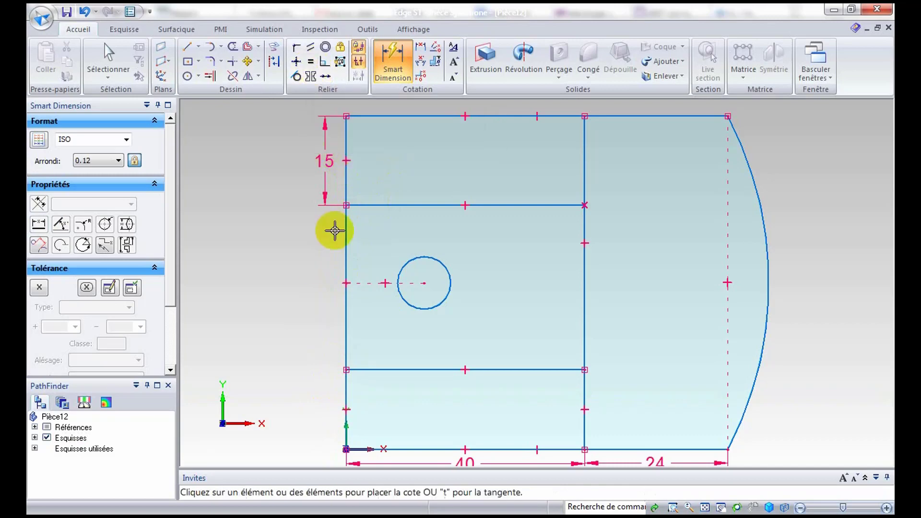
click(397, 117)
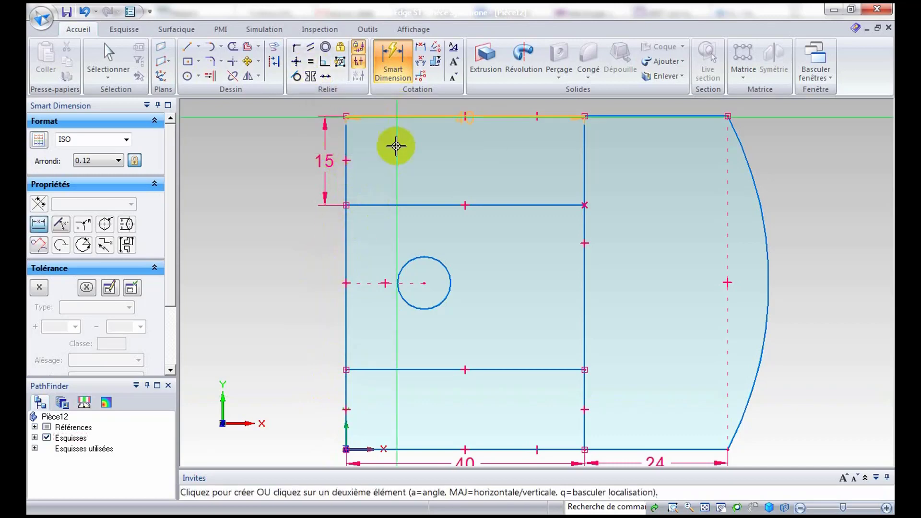
click(410, 450)
click(305, 388)
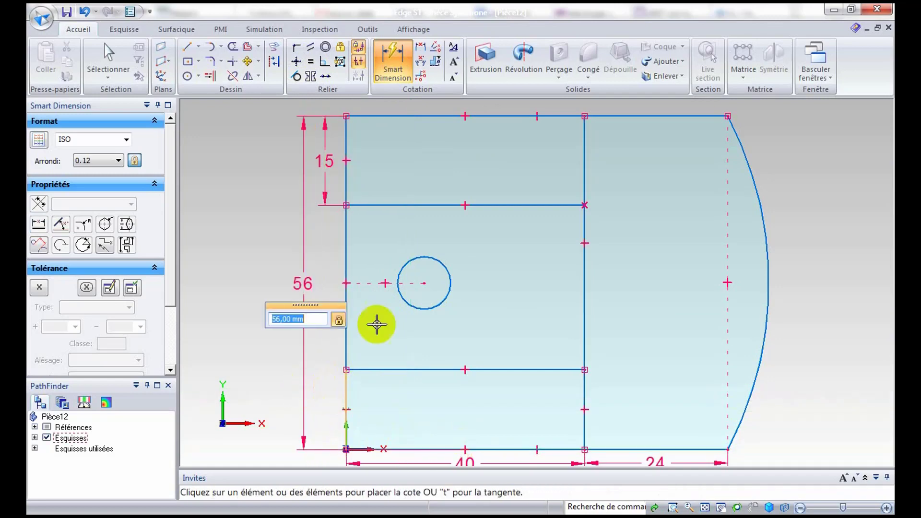
Dimension the circle's diameter and set it to 16 mm
click(407, 261)
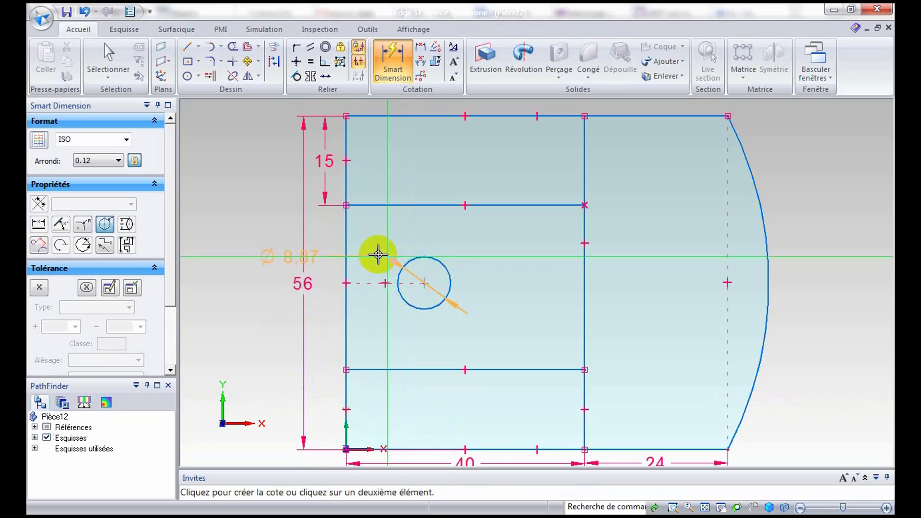
click(409, 235)
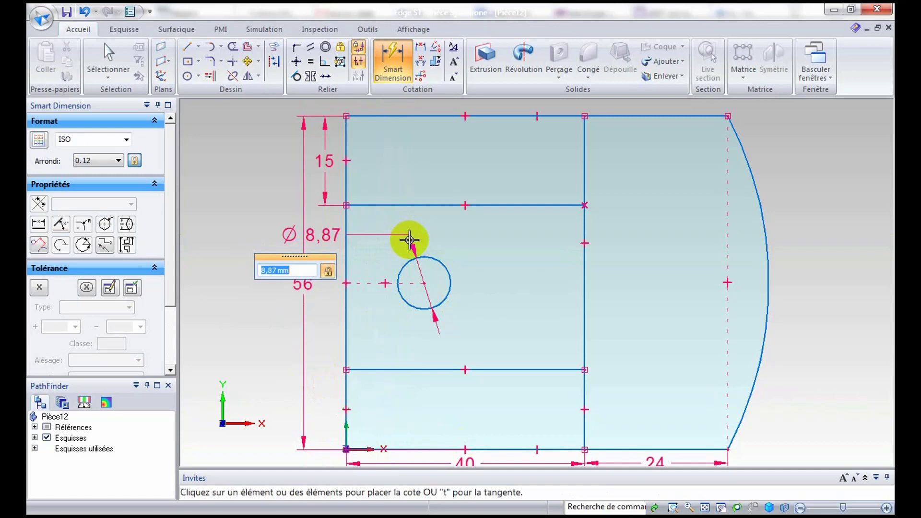
text(16)
key(Return)
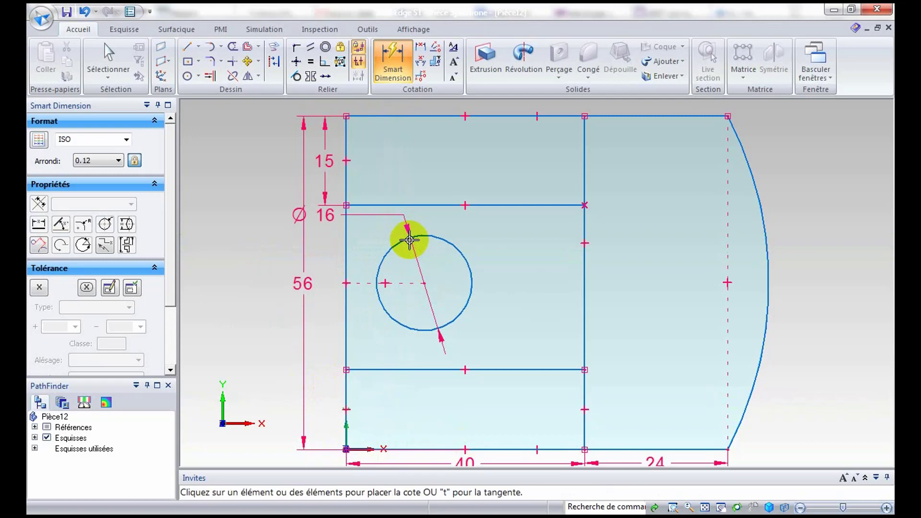
Dimension the horizontal distance from the left edge to the circle's centre and set it to 17 mm
click(344, 307)
click(384, 311)
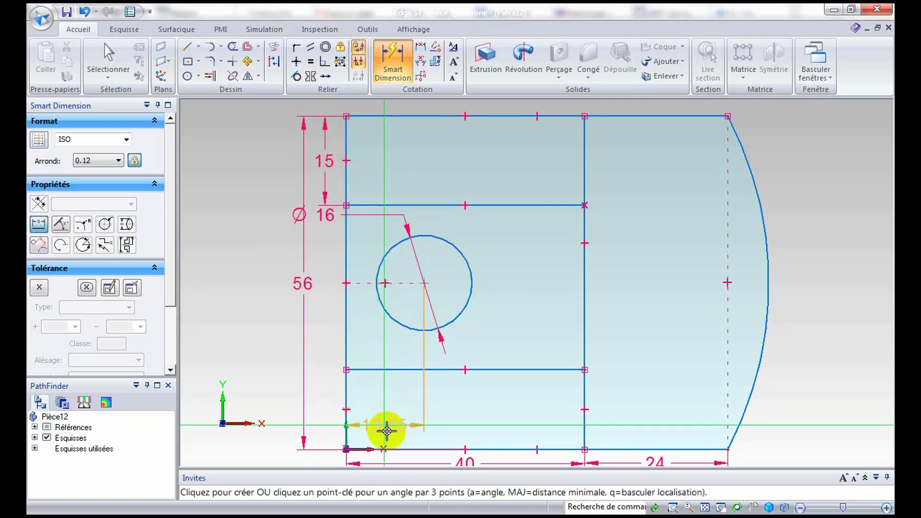
click(400, 453)
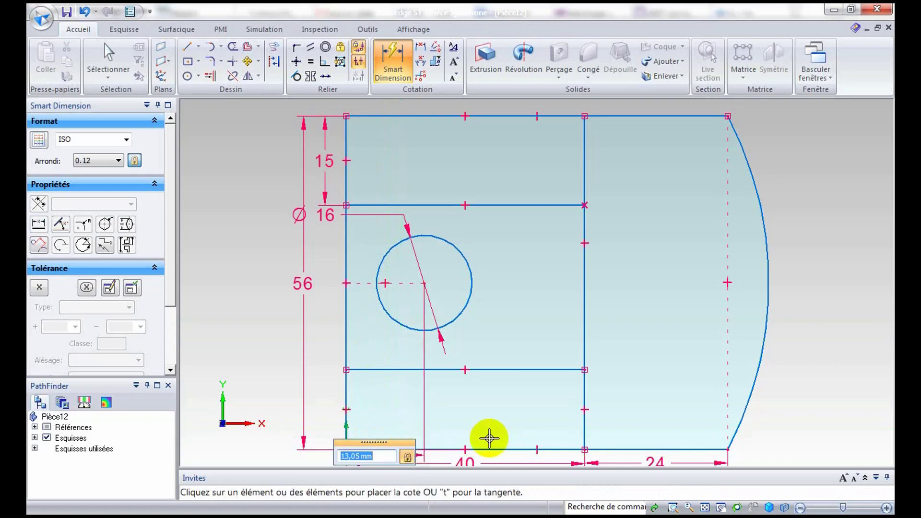
text(17)
key(Return)
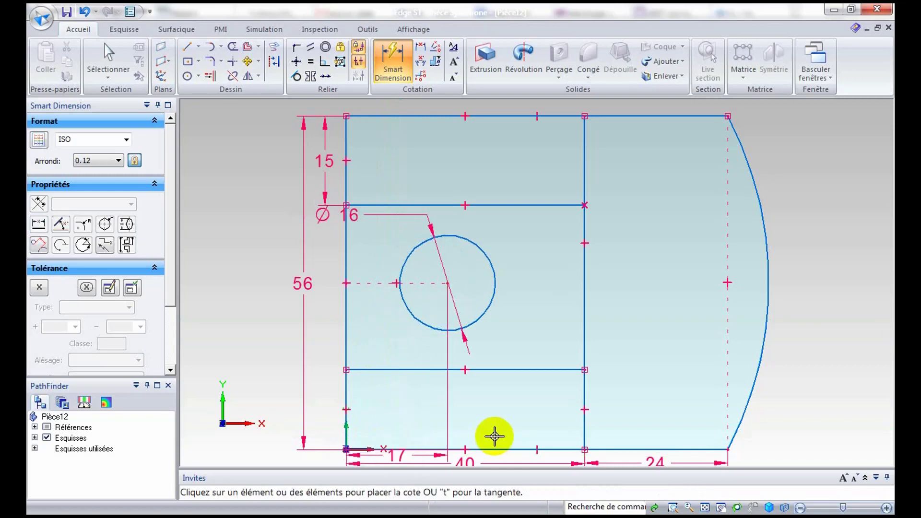
Try a vertical dimension from the bottom edge to the circle's centre, and delete that dimension
click(422, 448)
click(421, 328)
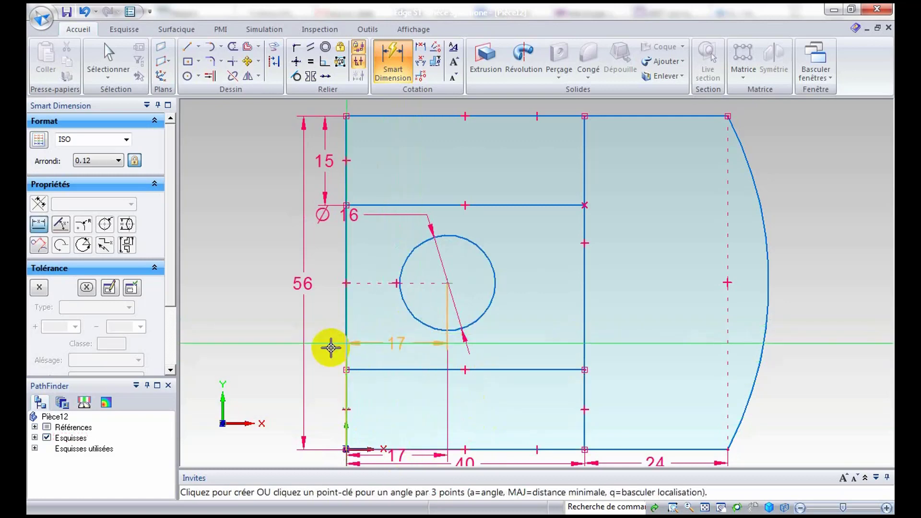
click(323, 353)
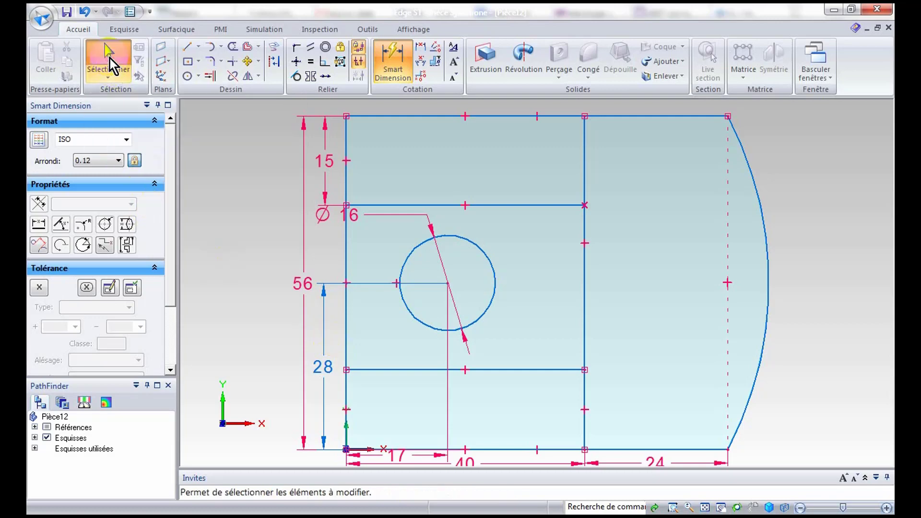
click(110, 59)
click(326, 334)
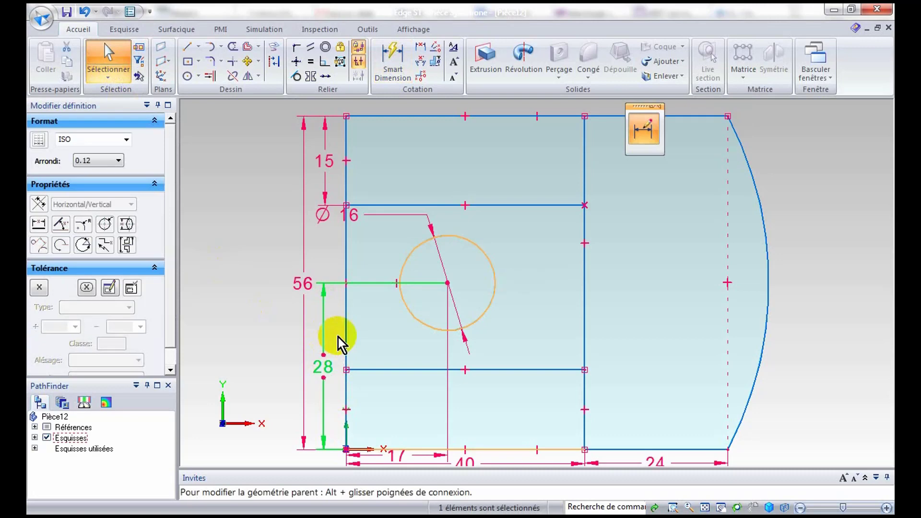
key(Delete)
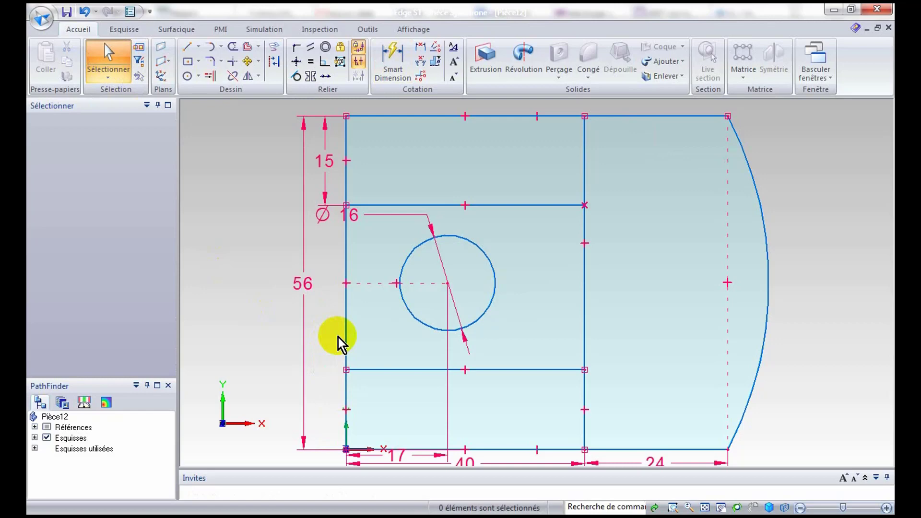
Dimension the large arc's radius, placing the label outside the profile
click(388, 56)
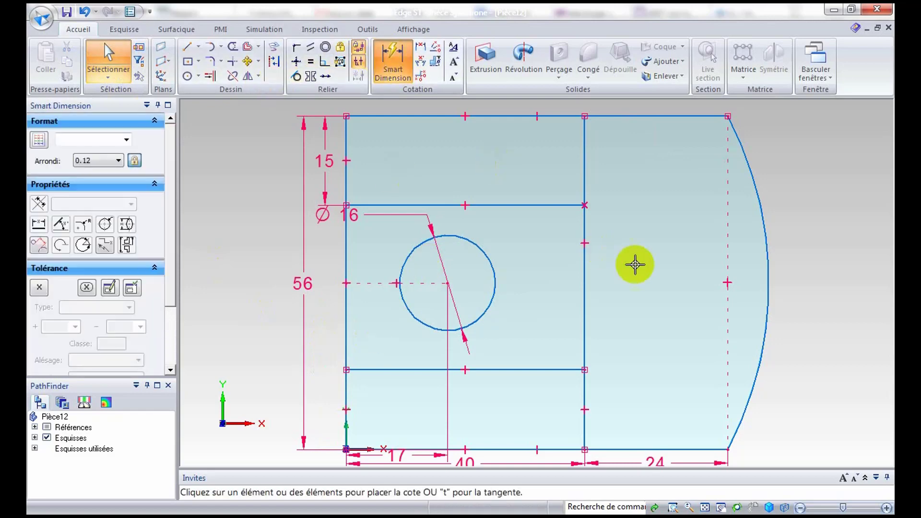
click(760, 204)
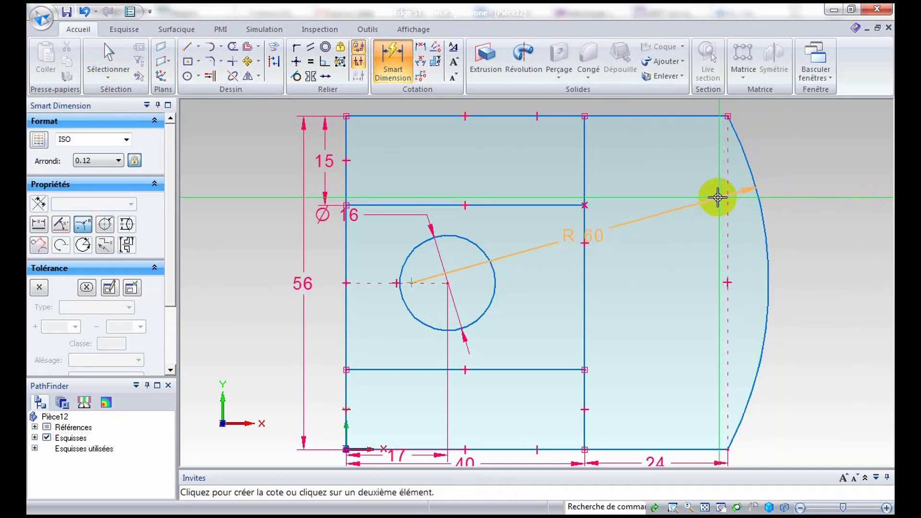
click(773, 187)
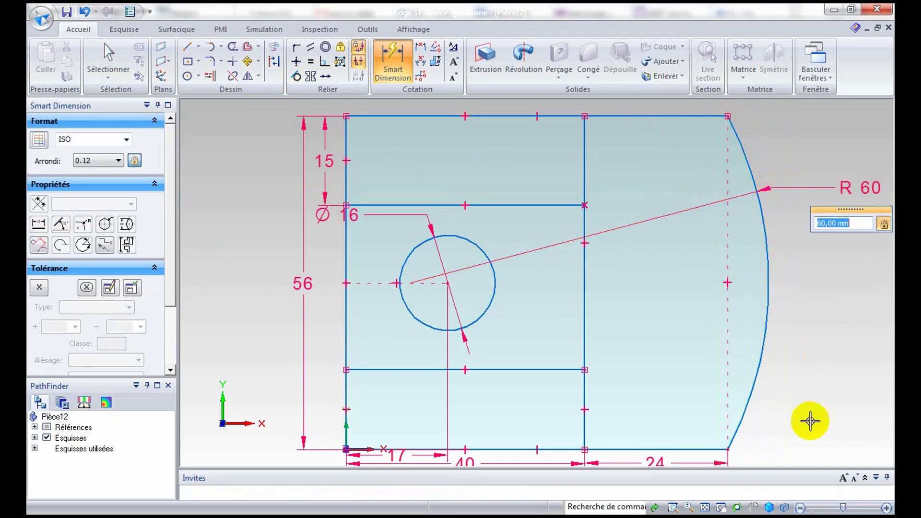
click(705, 507)
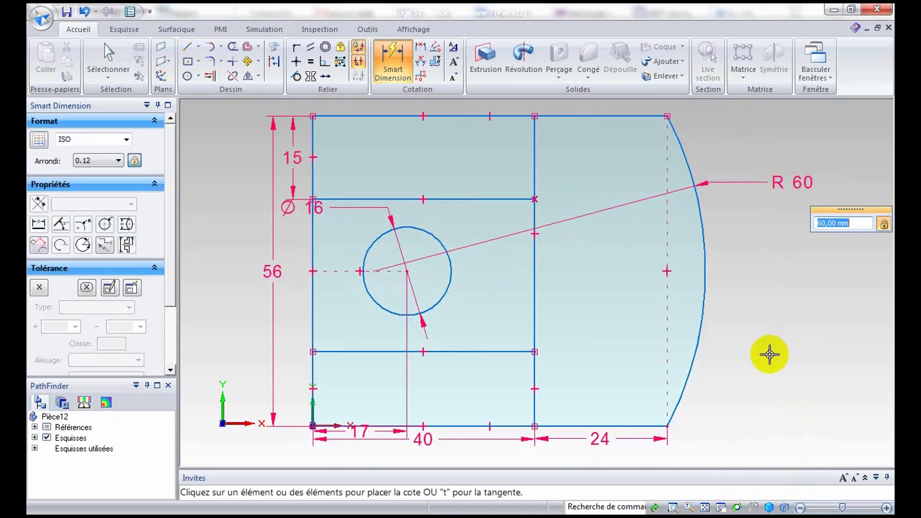
Apply an equal relation between the left edges of the upper and lower small rectangles
click(310, 62)
click(313, 141)
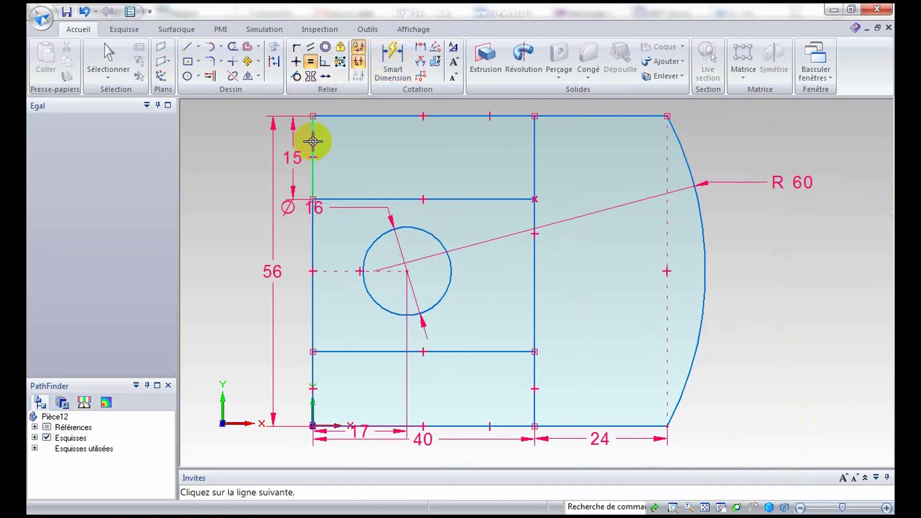
click(313, 370)
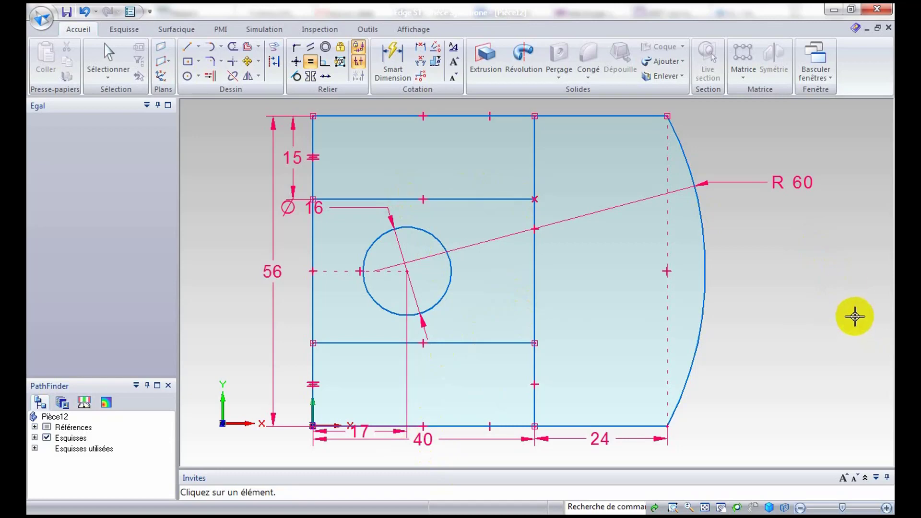
Extrude the upper and lower small rectangles together 35 mm in the positive Z direction, with symmetric extent turned off
middle_drag(844, 268, 795, 295)
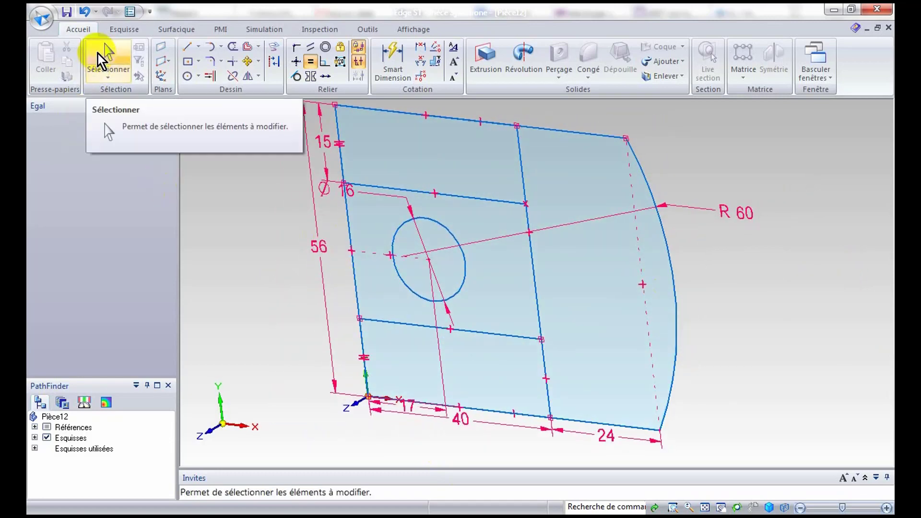
click(99, 56)
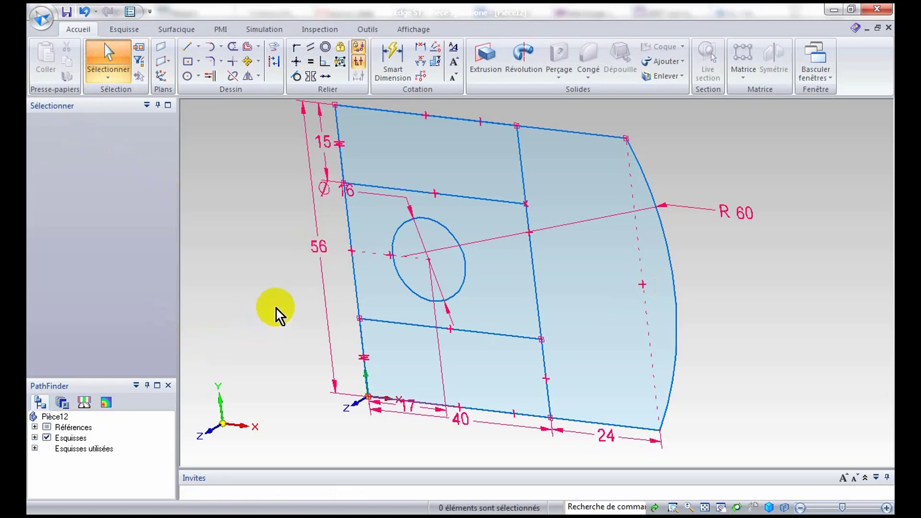
click(433, 157)
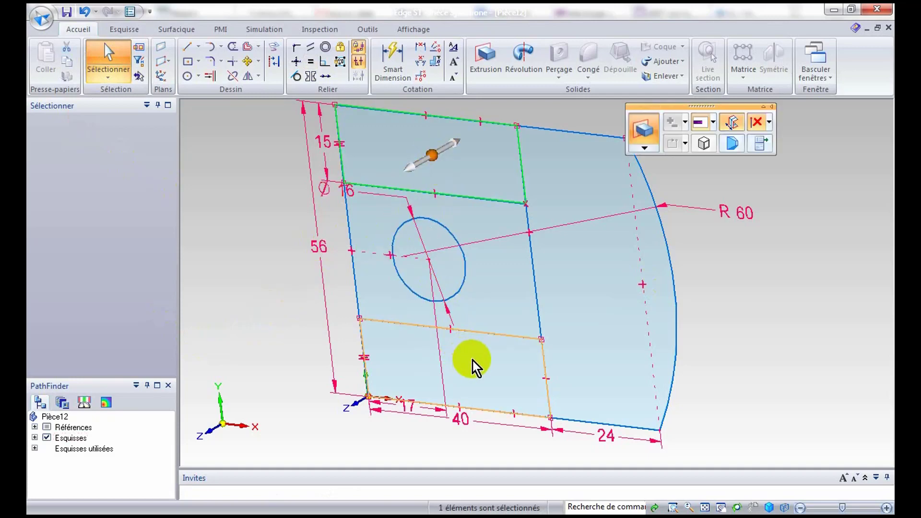
ctrl+click(470, 344)
click(416, 171)
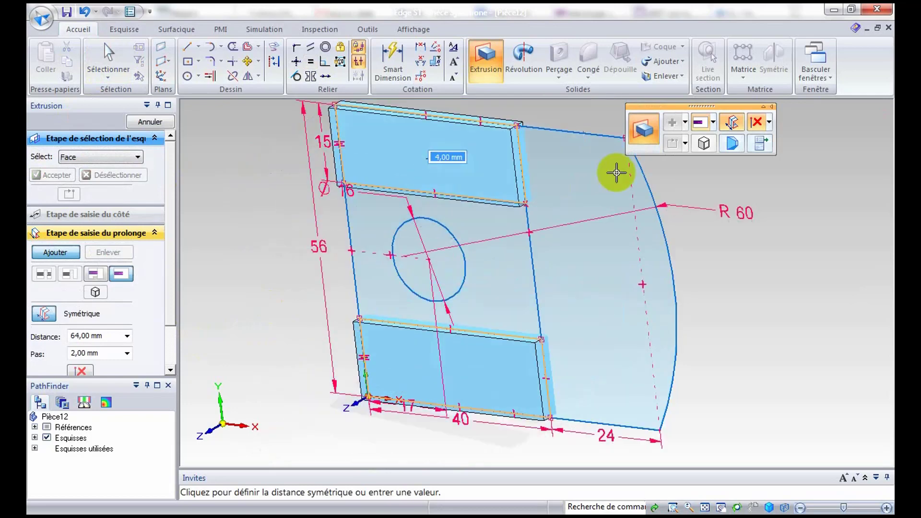
click(730, 126)
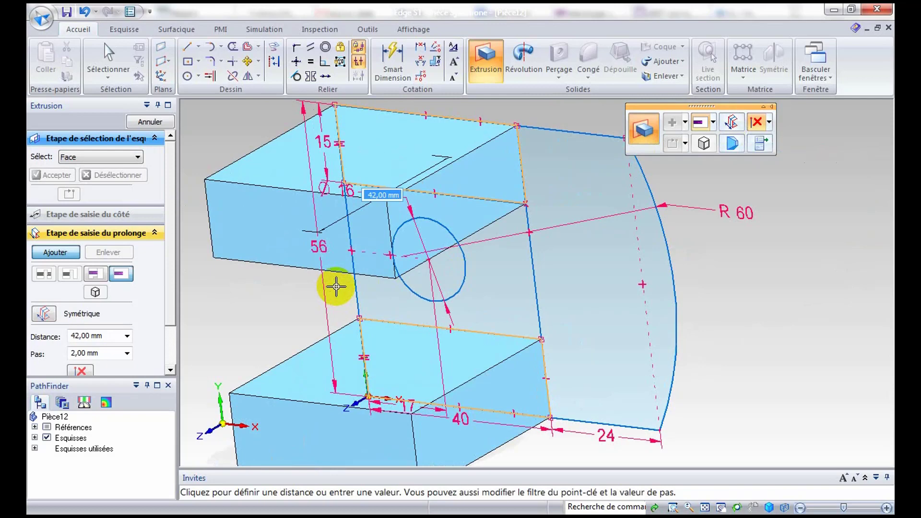
text(35)
key(Return)
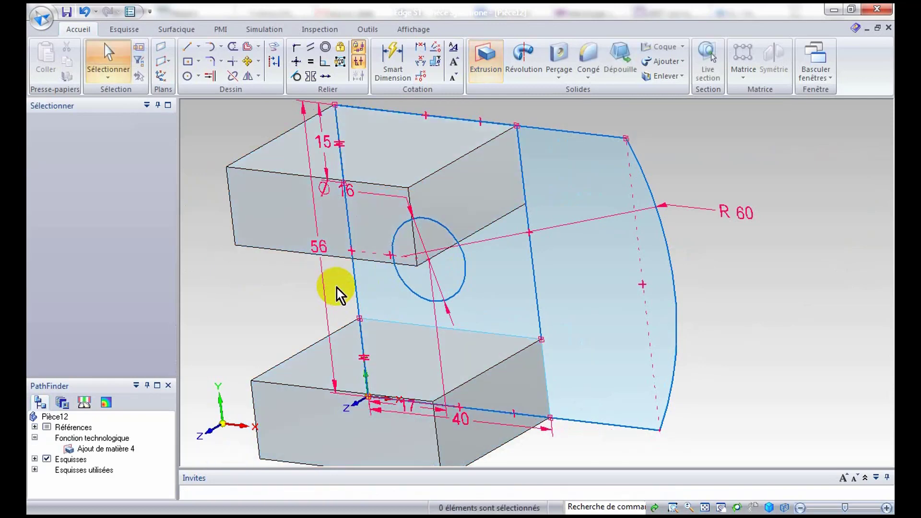
Extrude the middle region around the circle 17 mm in the same direction, keeping the circle as a hole
click(504, 292)
click(488, 301)
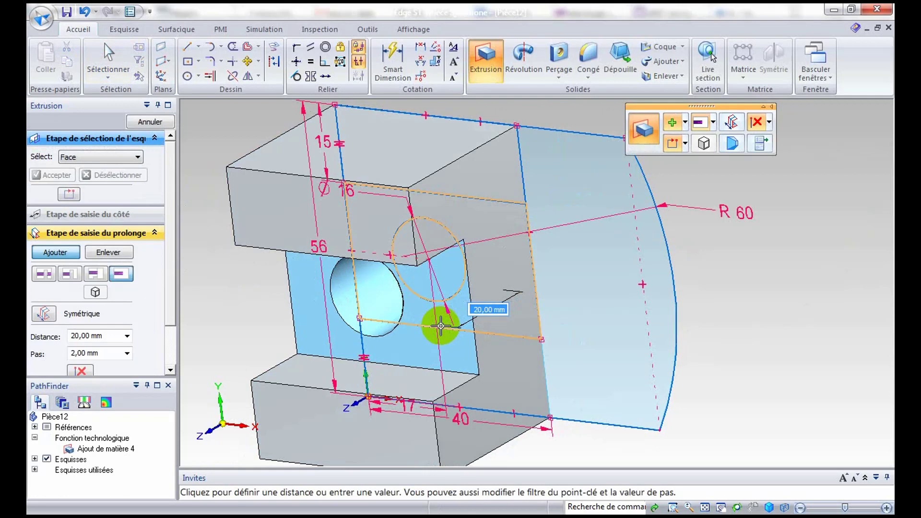
text(17)
key(Return)
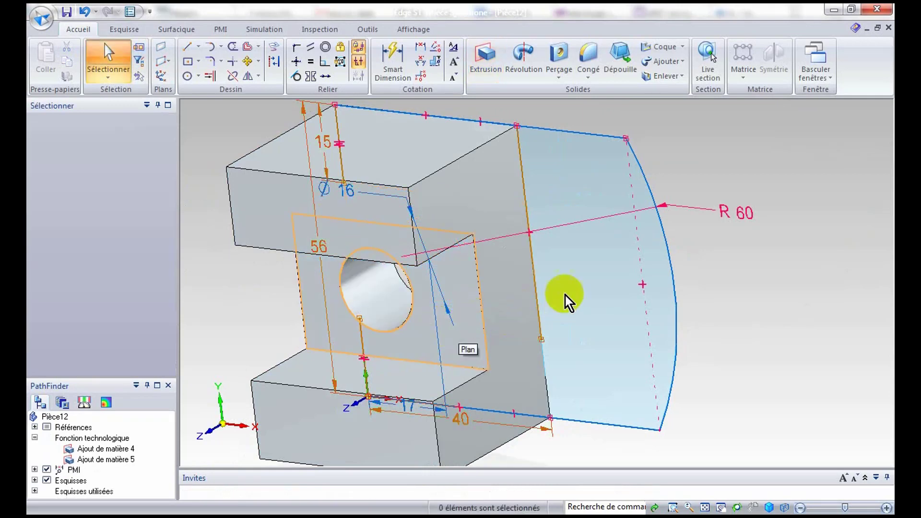
Extrude the arc-ended region 12 mm in the same direction as the other blocks
click(610, 288)
click(595, 294)
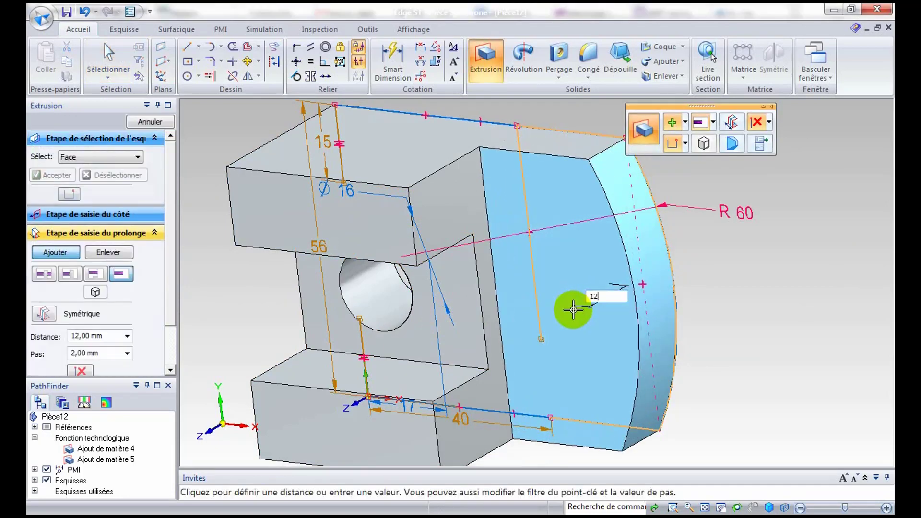
click(573, 310)
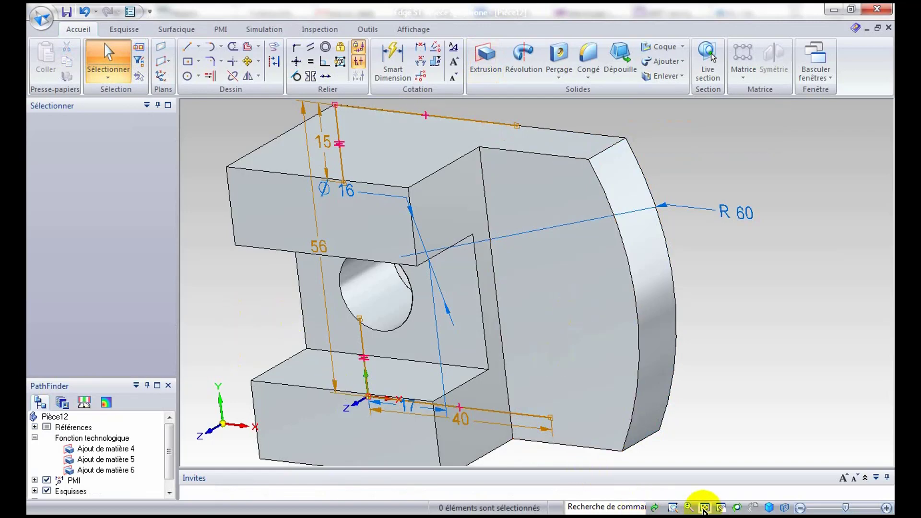
Hide the reference elements, PMI dimensions and sketches so that only the solid part is displayed
click(704, 507)
middle_drag(750, 369, 707, 343)
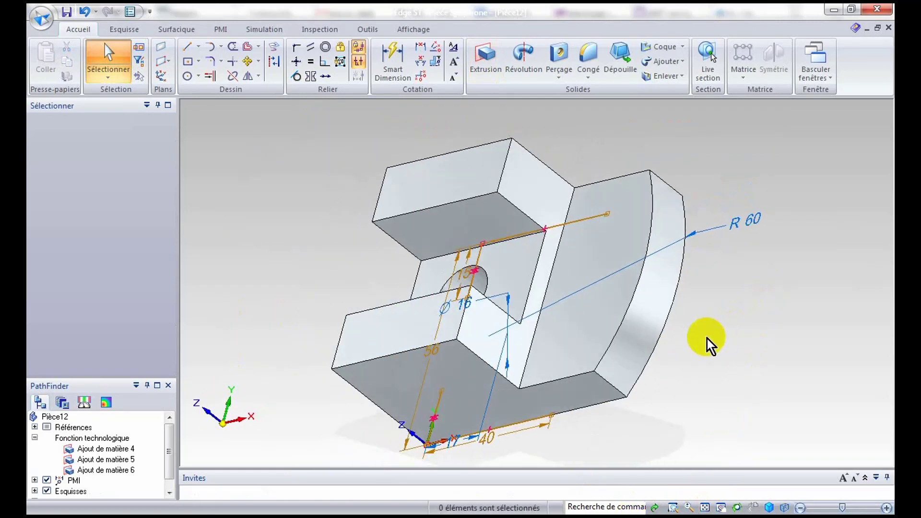
click(46, 427)
click(46, 479)
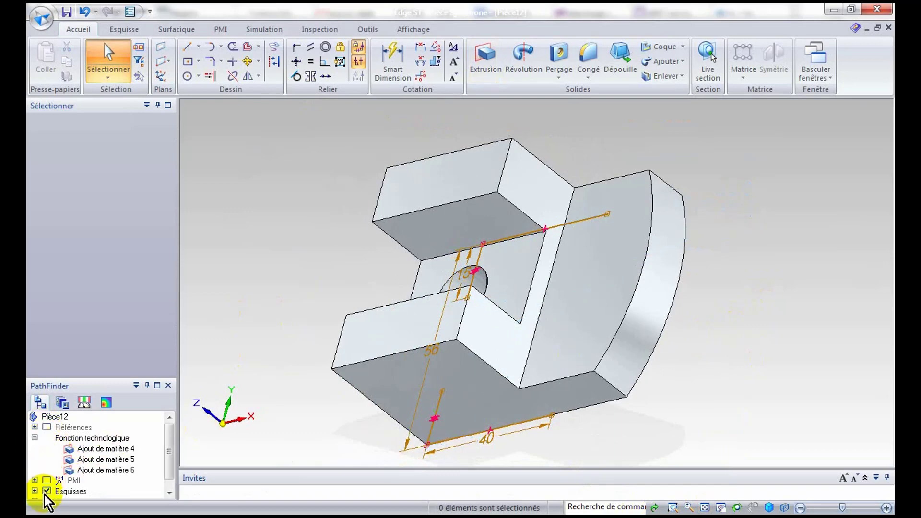
click(47, 490)
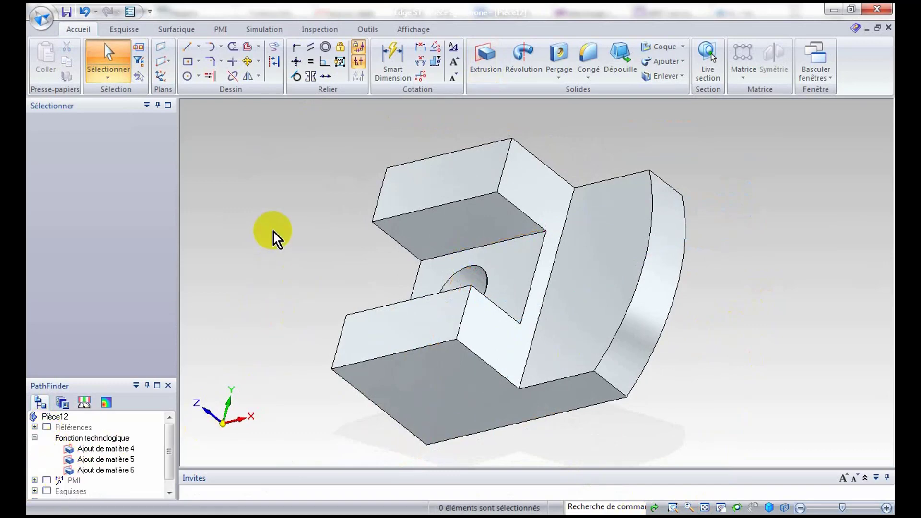
mouse_move(320, 238)
middle_down()
mouse_move(351, 239)
mouse_move(407, 206)
mouse_move(555, 195)
mouse_move(645, 232)
mouse_move(723, 280)
mouse_move(806, 240)
mouse_move(748, 264)
mouse_move(708, 226)
mouse_move(750, 216)
mouse_move(806, 240)
mouse_move(818, 274)
mouse_move(806, 311)
middle_up()
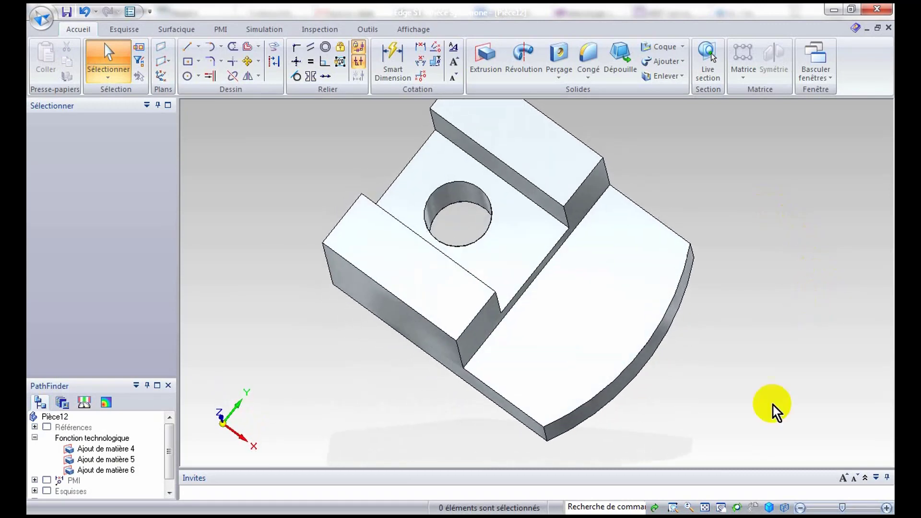
click(704, 507)
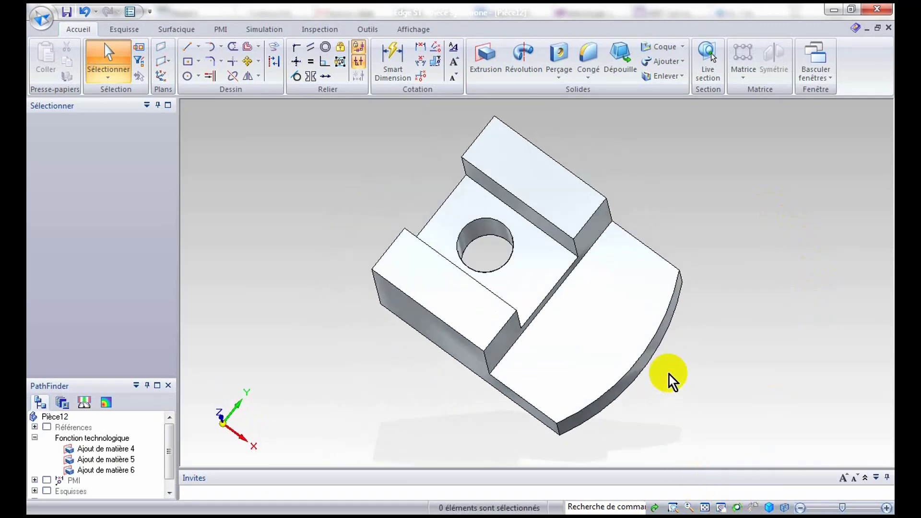